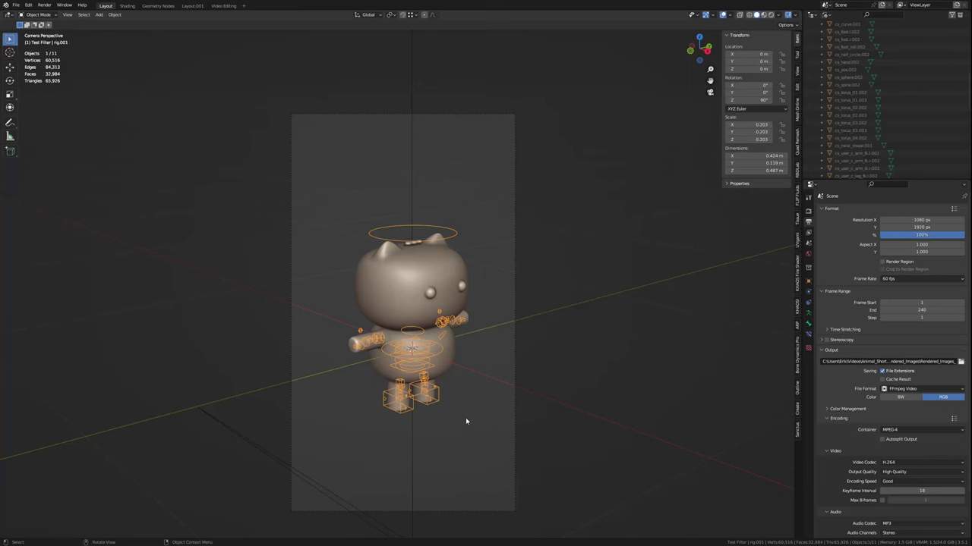
Step: Add a floor plane and move it along Z beneath the cat
key("shift+a")
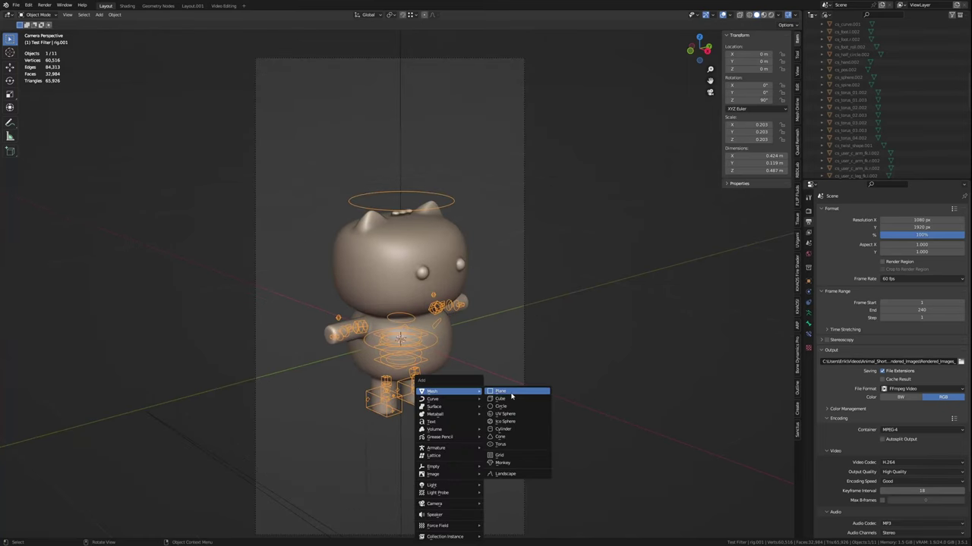
left_click(491, 401)
key("g")
key("z")
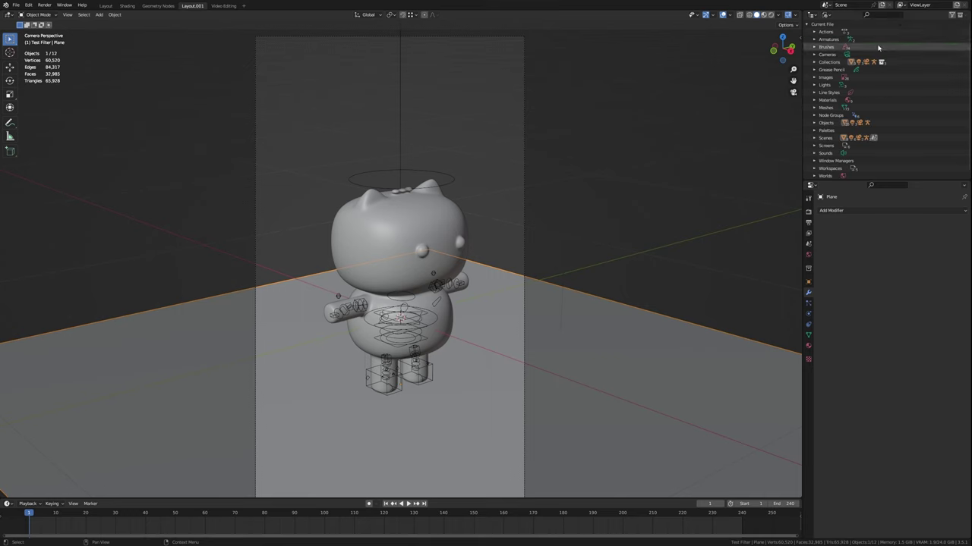
Step: Unhide and select the Paint Filter, then slide the cat rig across the floor
left_click(947, 84)
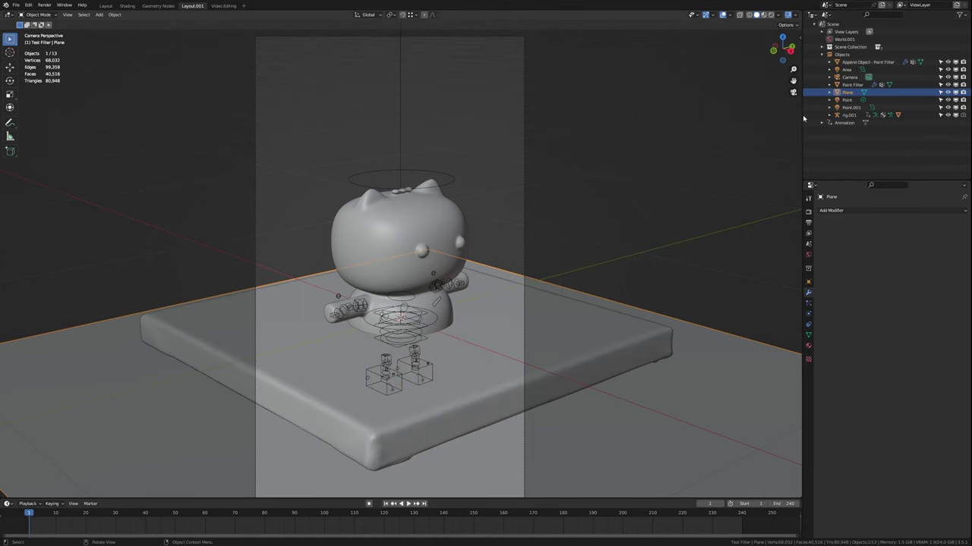
left_click(851, 84)
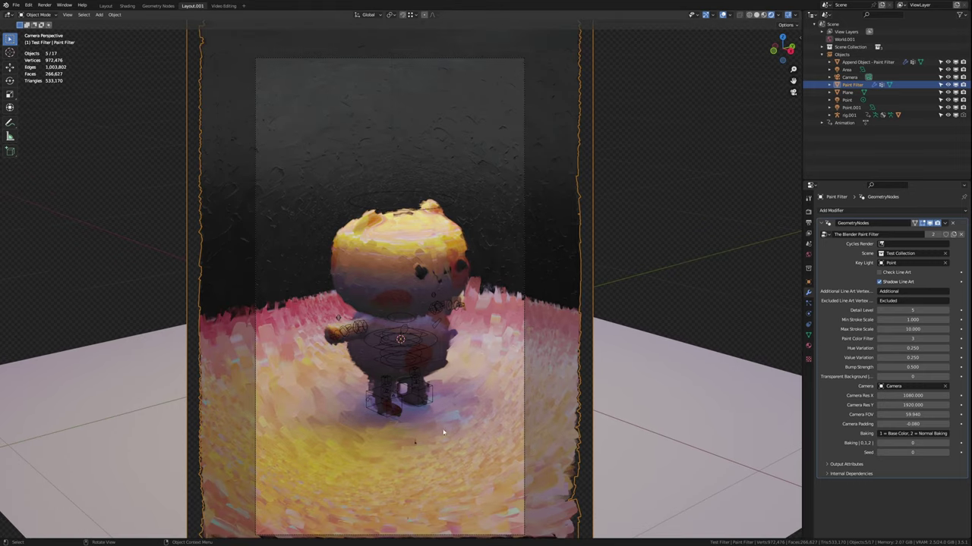
left_click(453, 202)
key("g")
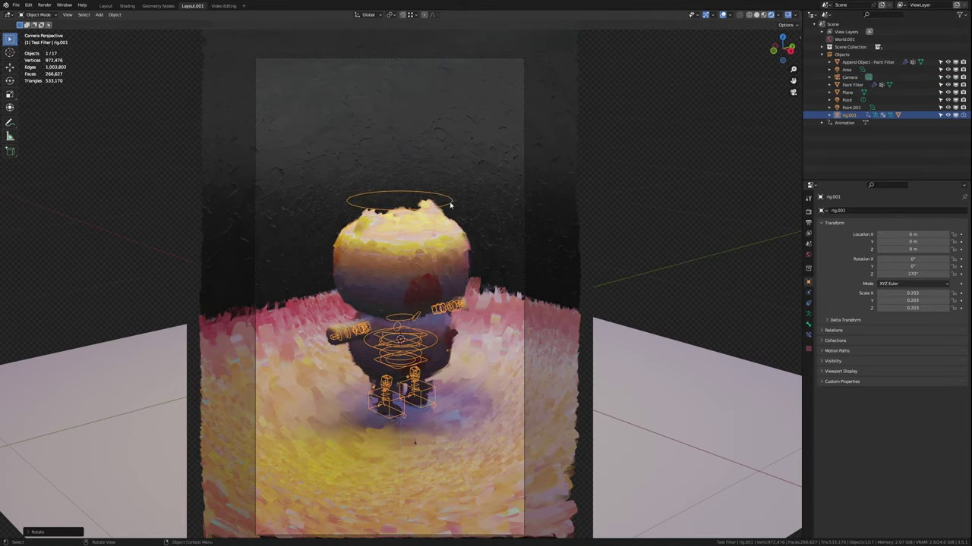
key("shift+z")
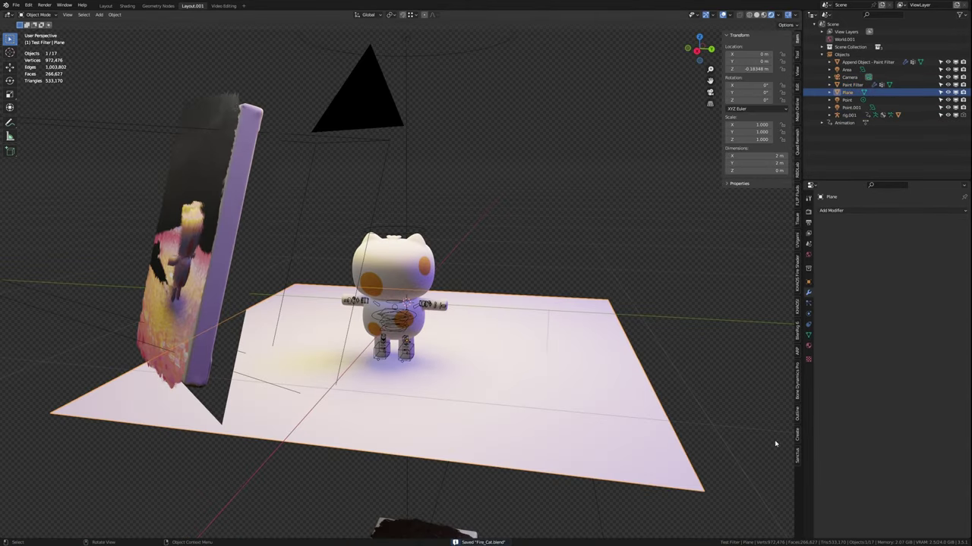
Step: Apply a Sanctus Library wood plank material to the floor and view it in Material Preview
left_click(796, 456)
left_click(756, 111)
left_click(586, 305)
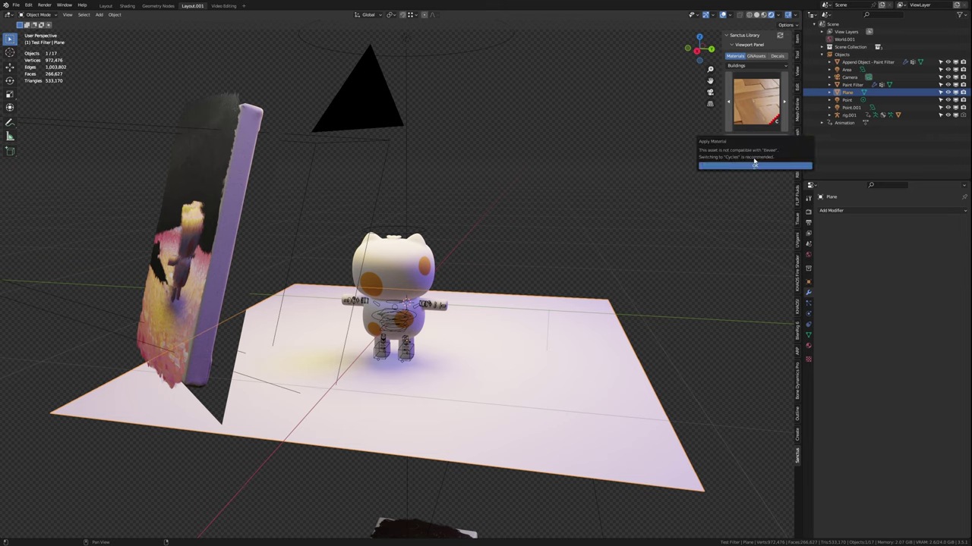
left_click(756, 111)
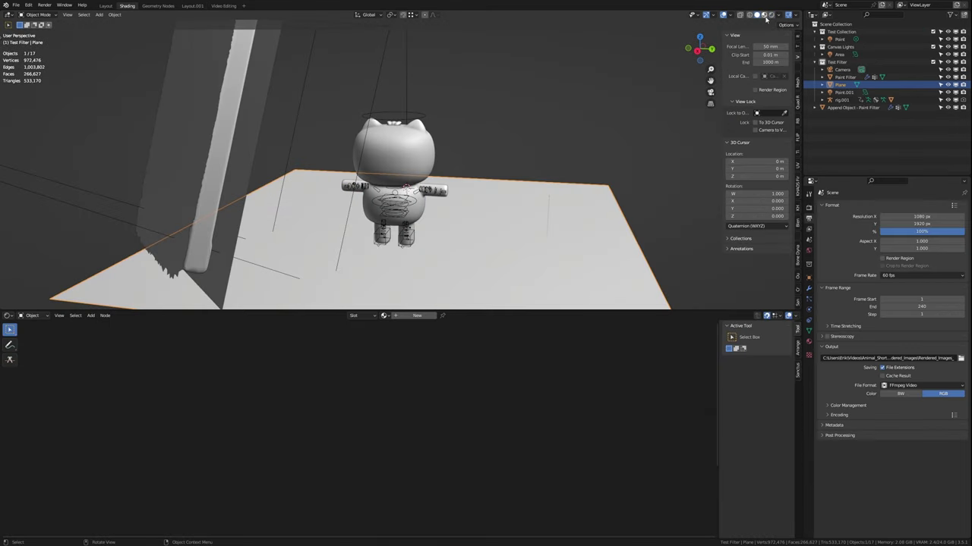
left_click(765, 15)
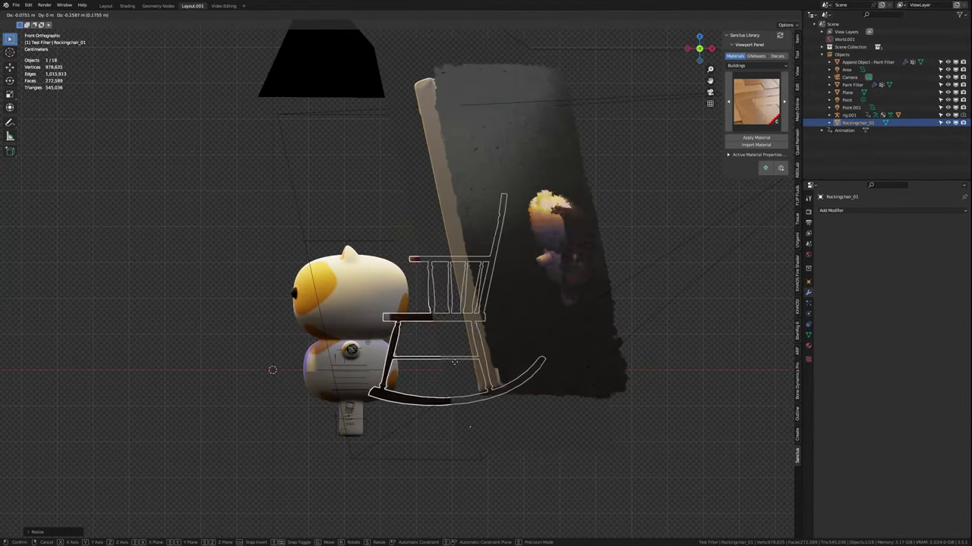
Step: Raise the cat rig onto the rocking chair seat using the Back Ortho view
key("KP_0")
mouse_move(472, 350)
middle_mouse_down()
mouse_move(326, 311)
mouse_move(407, 238)
middle_mouse_up()
left_click(326, 311)
key("ctrl+KP_1")
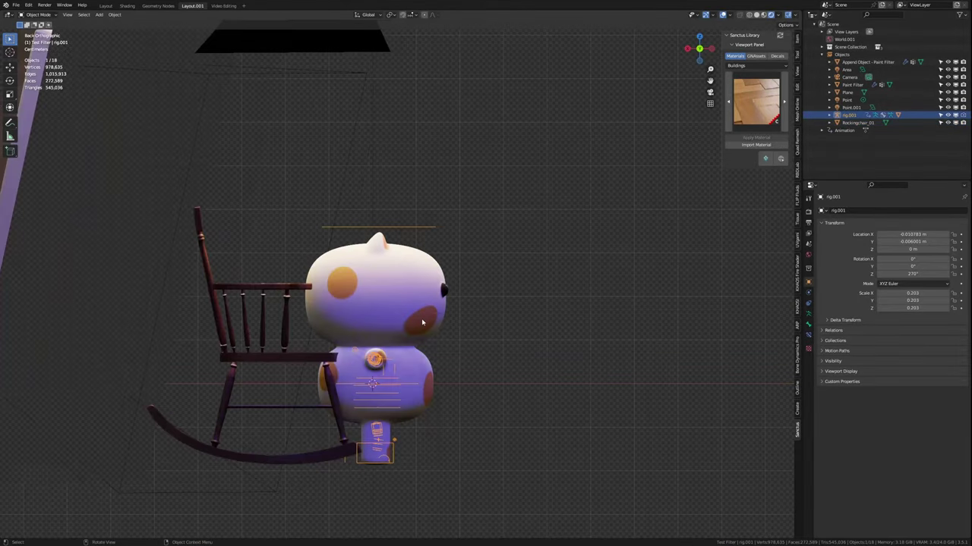
key("g")
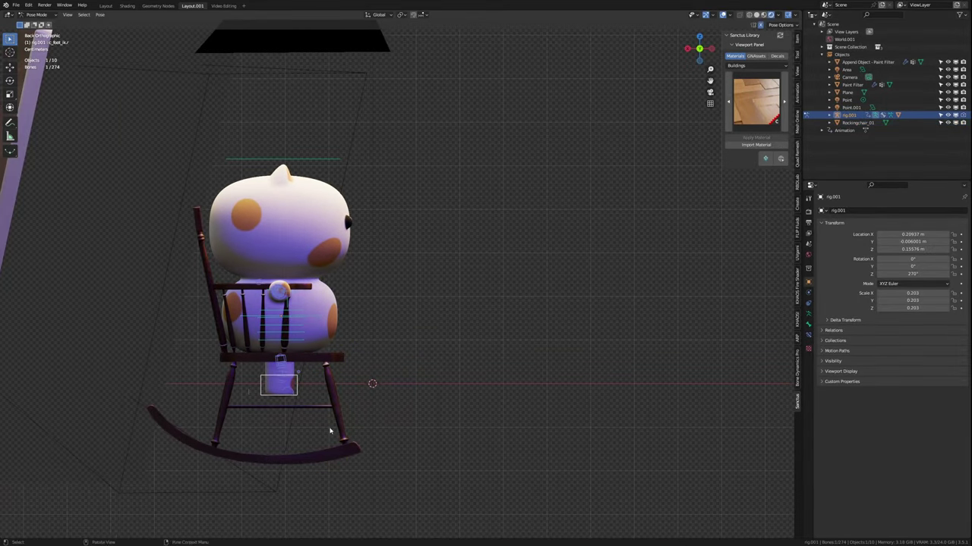
scroll(300, 347, "up", 3)
key("g")
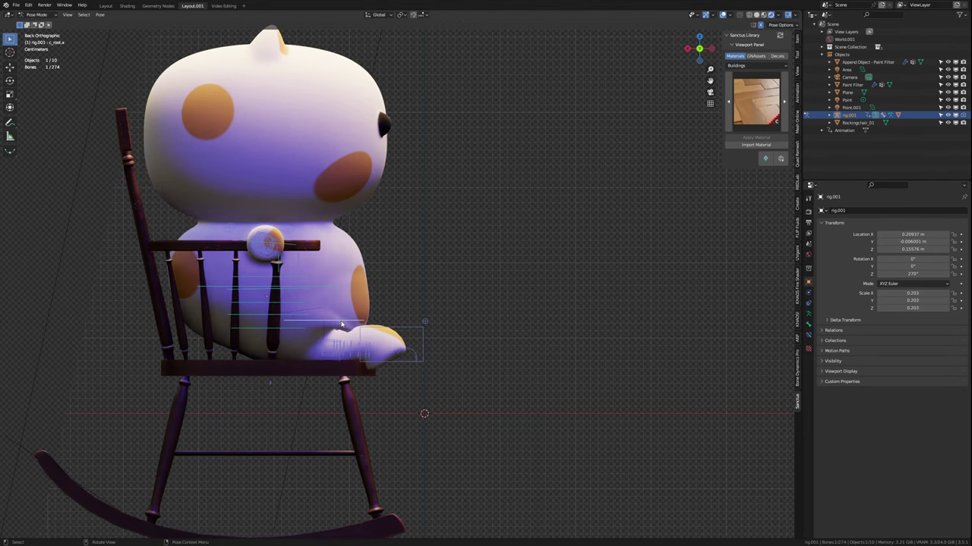
left_click(404, 368)
Step: Adjust the cat's root and spine bones so it sits naturally in the chair
left_click(315, 292)
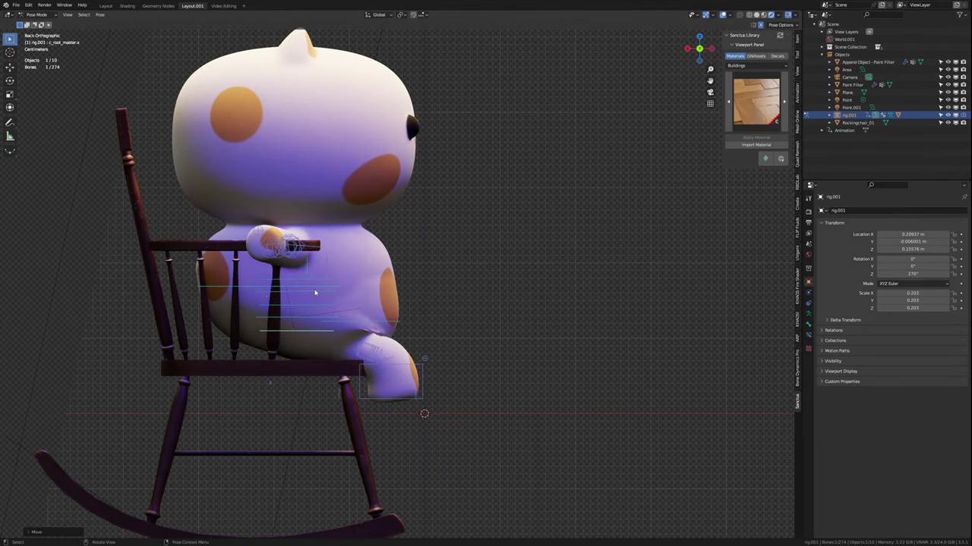
left_click(258, 372)
middle_click_drag(258, 373, 372, 304)
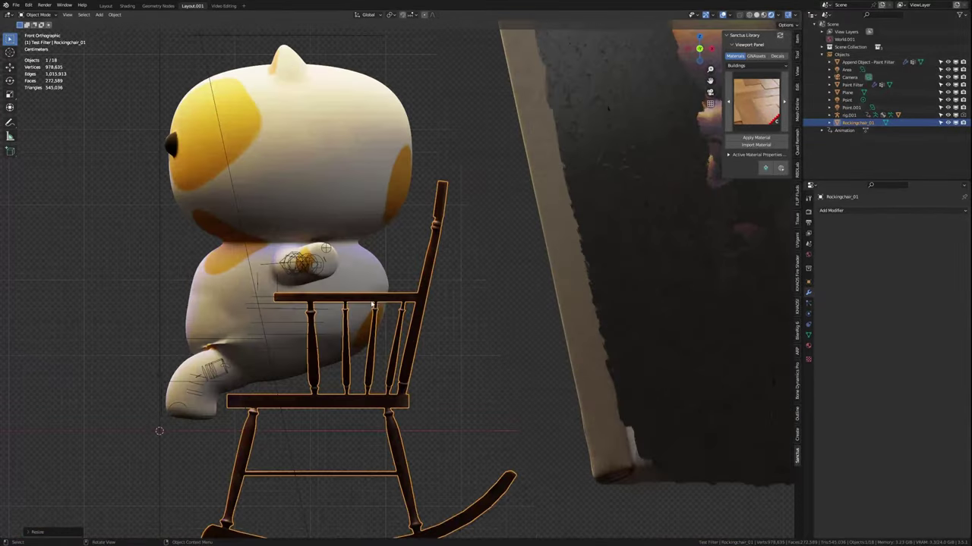
left_click(315, 262)
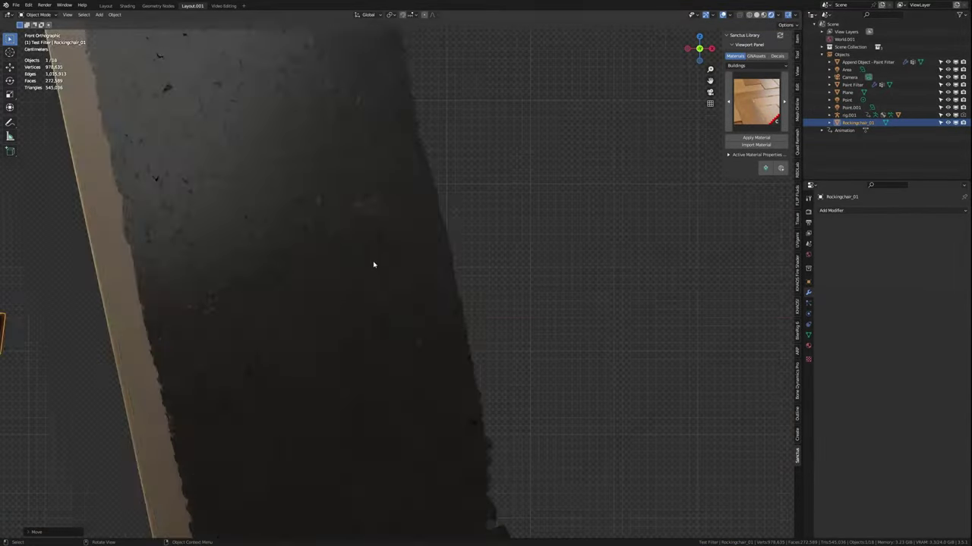
mouse_move(315, 262)
middle_mouse_down("ctrl")
mouse_move(265, 186)
mouse_move(275, 312)
middle_mouse_up("ctrl")
left_click(277, 187)
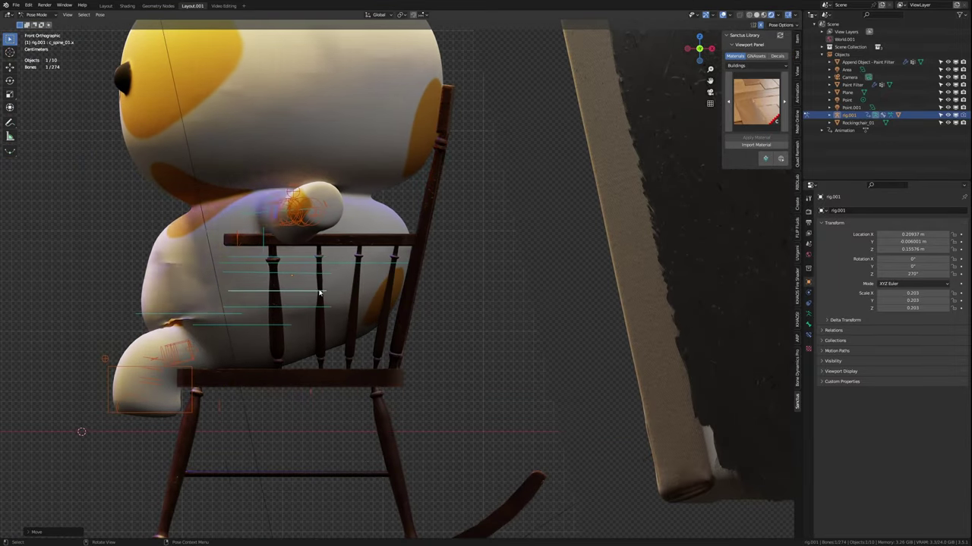
mouse_move(319, 288)
middle_mouse_down()
mouse_move(375, 259)
mouse_move(406, 341)
middle_mouse_up()
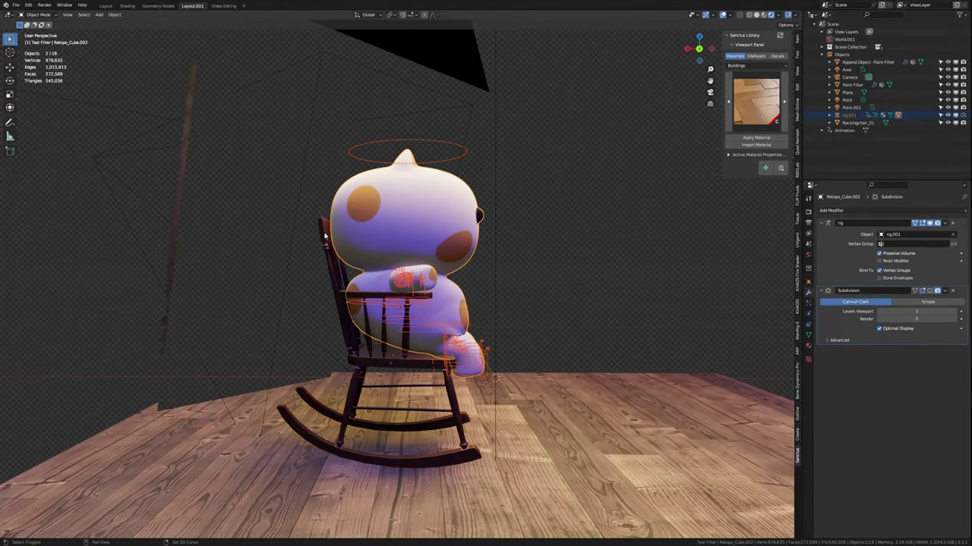
Step: Parent the cat rig to the rocking chair as Object, check it from behind and through the camera, and show the Timeline
right_click(296, 245)
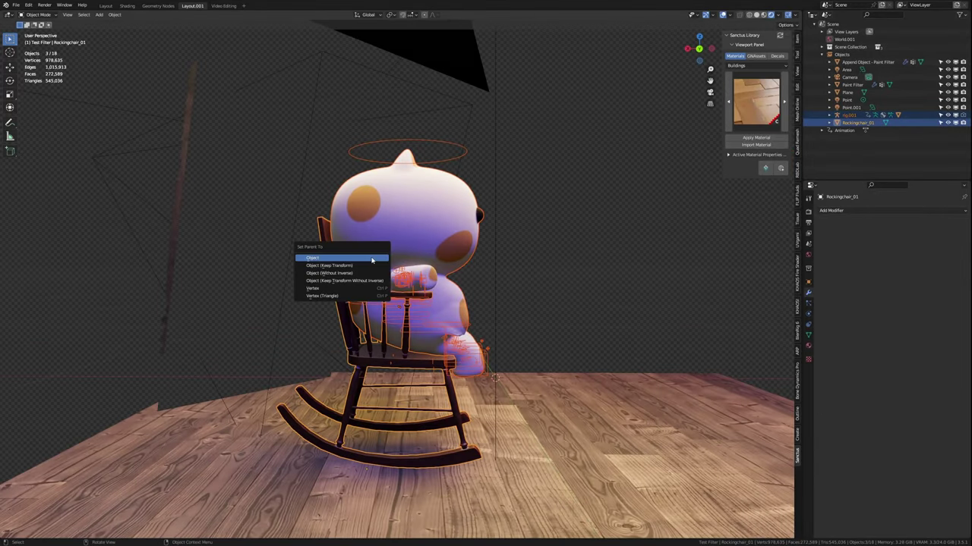
left_click(372, 260)
key("ctrl+KP_1")
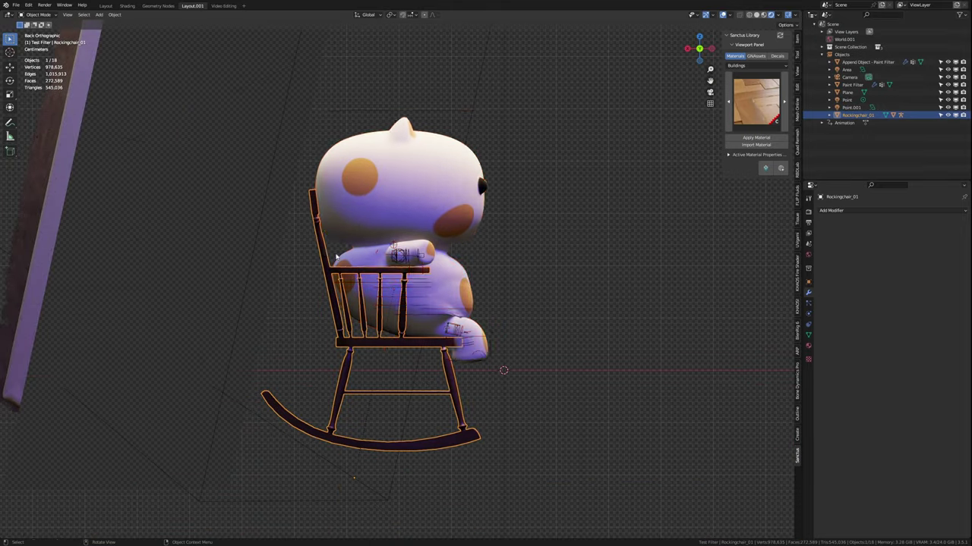
key("KP_0")
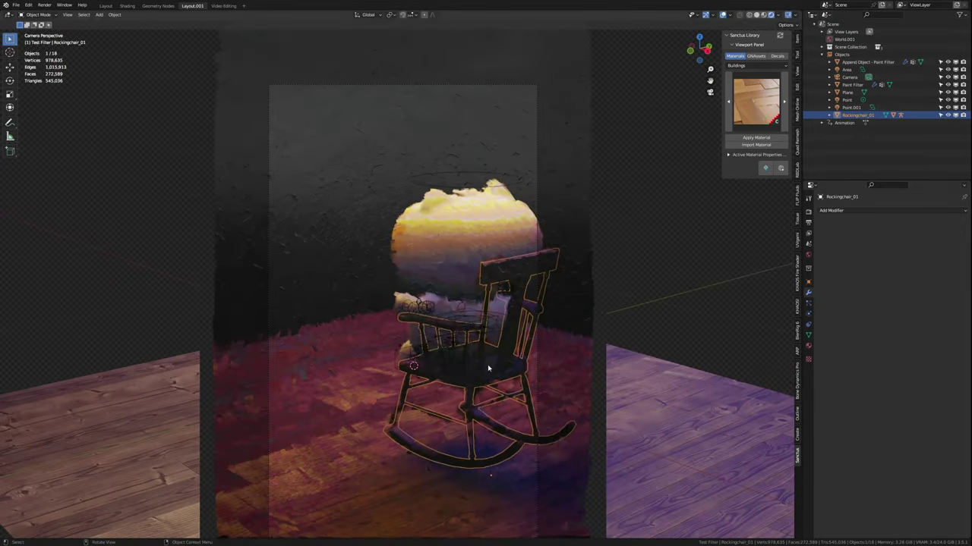
middle_click_drag(487, 365, 466, 380)
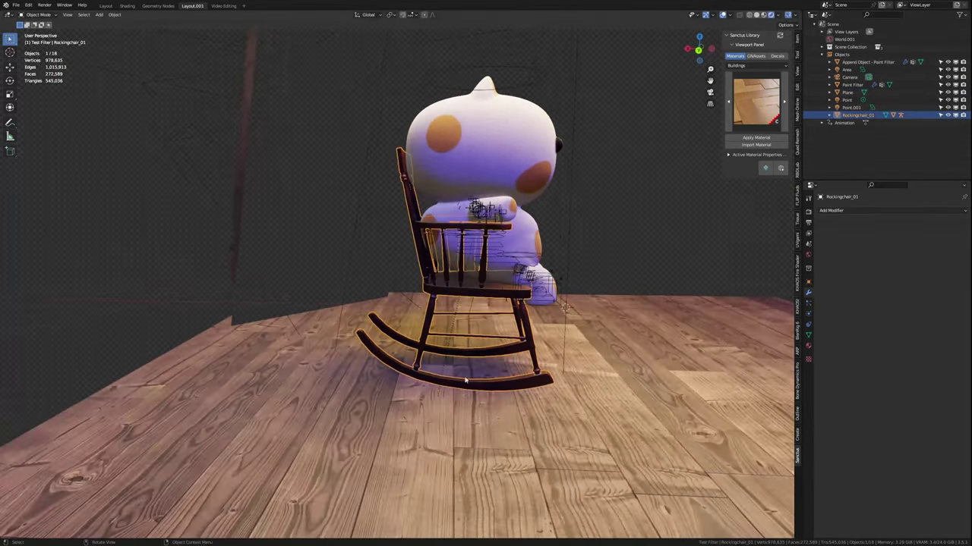
key("shift+F12")
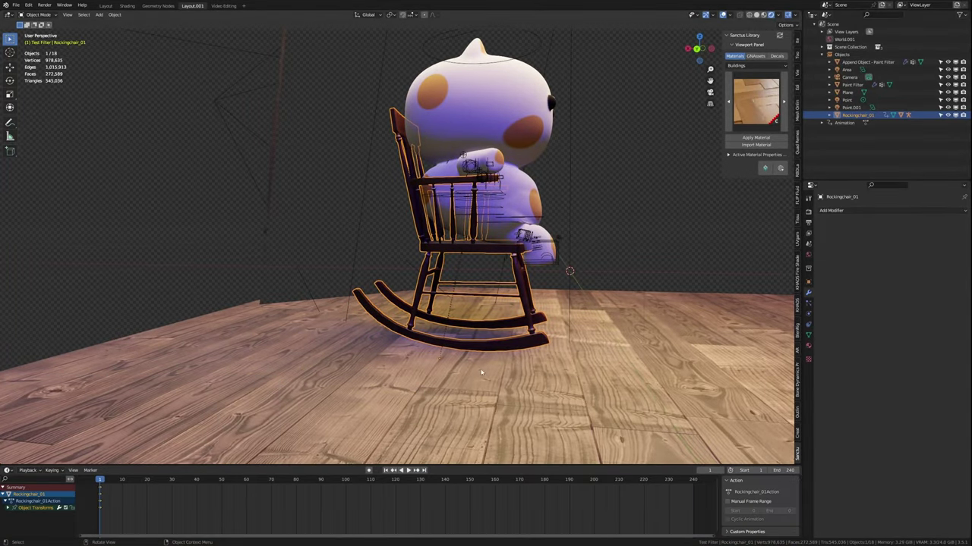
Step: Preview the animation, reselect the rocking chair at frame one, and switch to solid shading
key("space")
key("space")
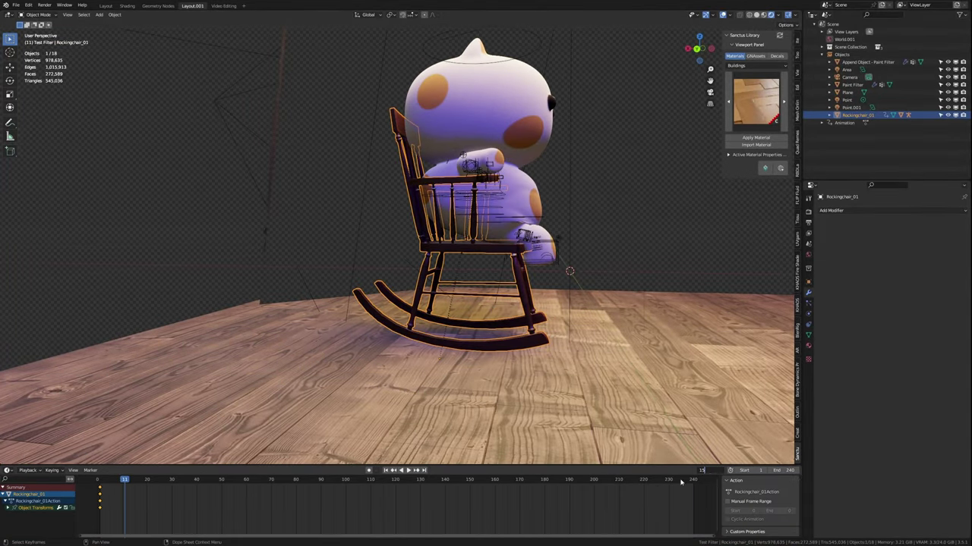
left_click(564, 357)
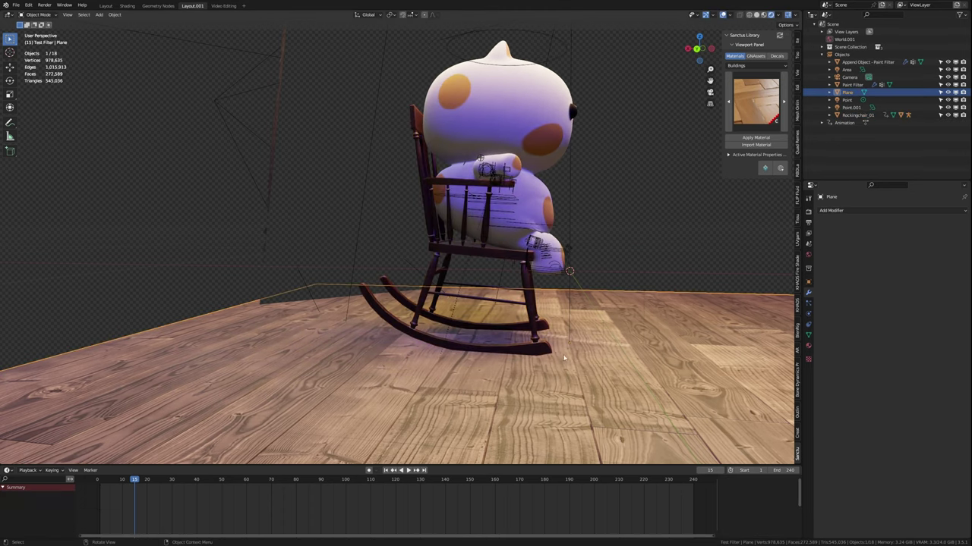
left_click(536, 325)
left_click(99, 483)
left_click(756, 14)
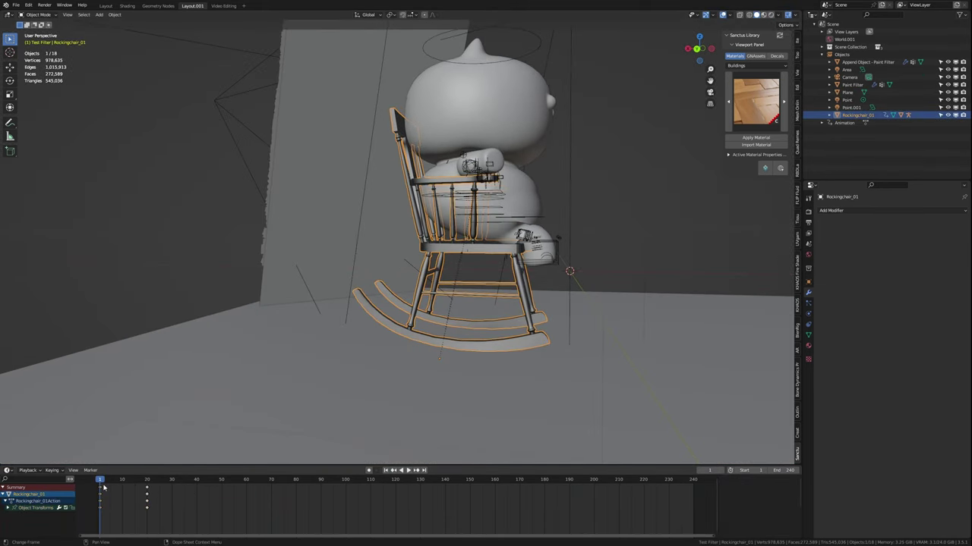
Step: Give the chair's animation curves cyclic extrapolation so the rocking repeats endlessly
key("ctrl+Tab")
key("shift+e")
left_click(206, 498)
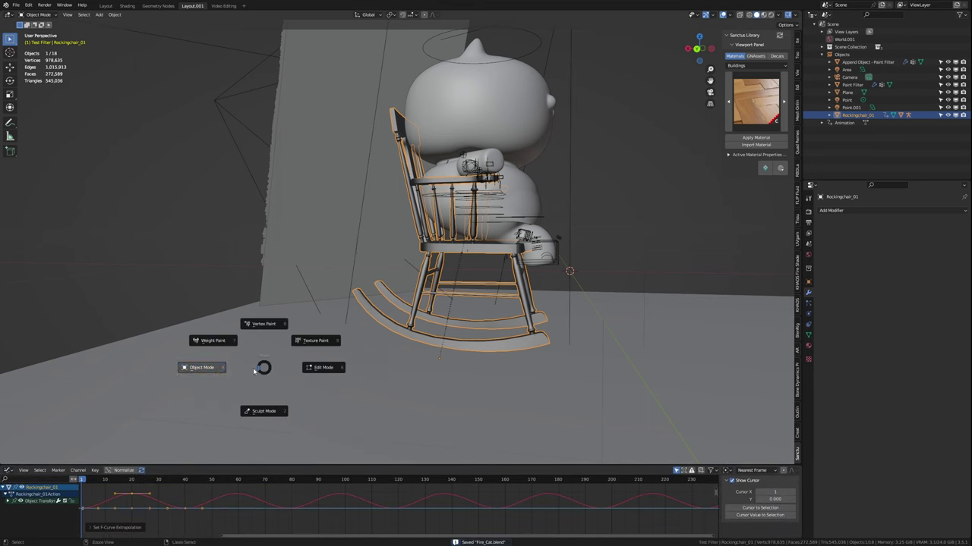
key("ctrl+Tab")
Step: Review the render output settings and the Paint Filter's modifiers while the rock plays
left_click(809, 222)
key("space")
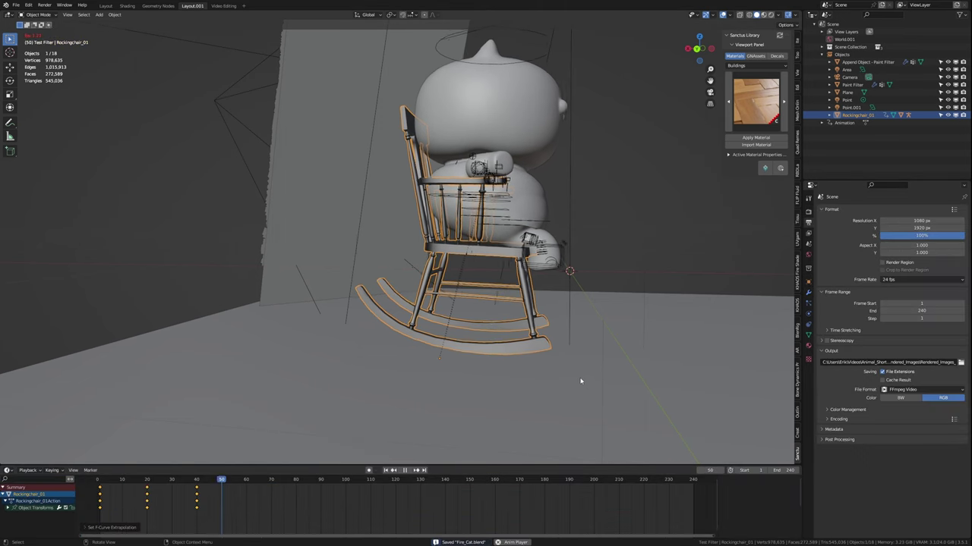
left_click(330, 183)
left_click(807, 295)
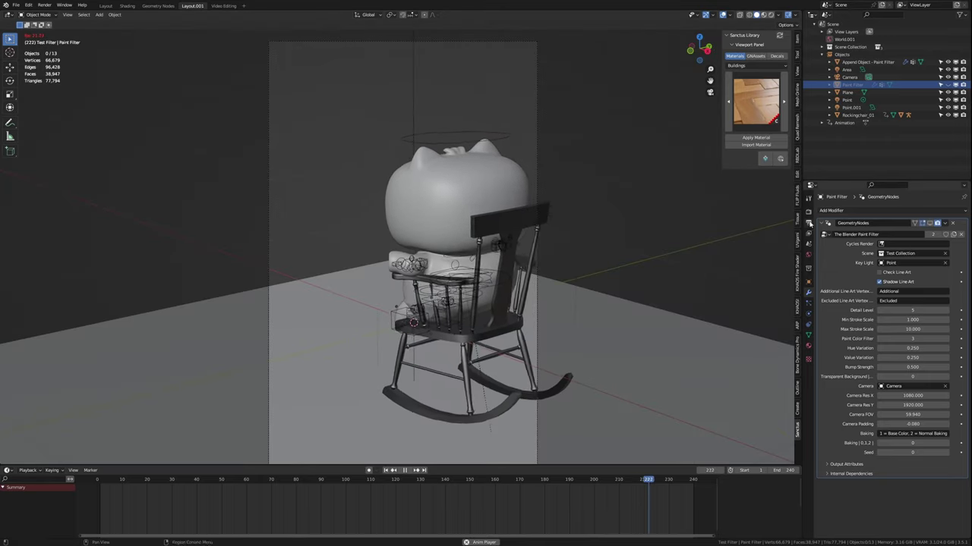
left_click(808, 223)
Step: Tilt the chair into a new keyframed pose, copy a keyframe near frame 100, and replay the rock
left_click(484, 334)
left_click(387, 471)
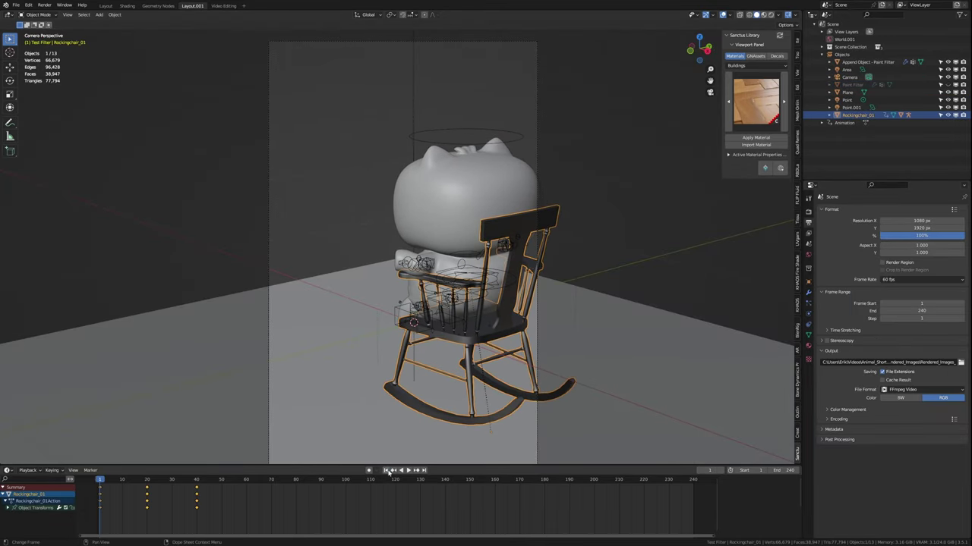
key("space")
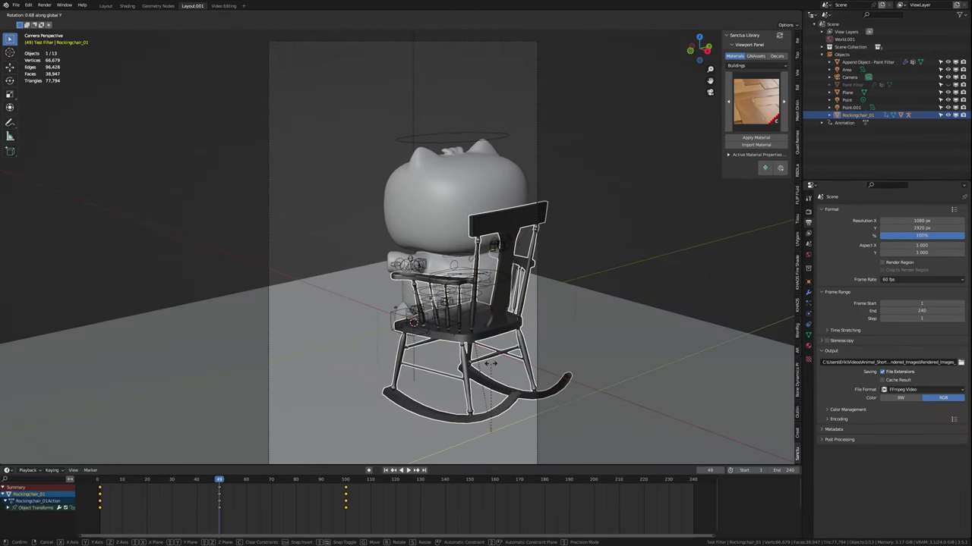
left_click(490, 363)
key("Escape")
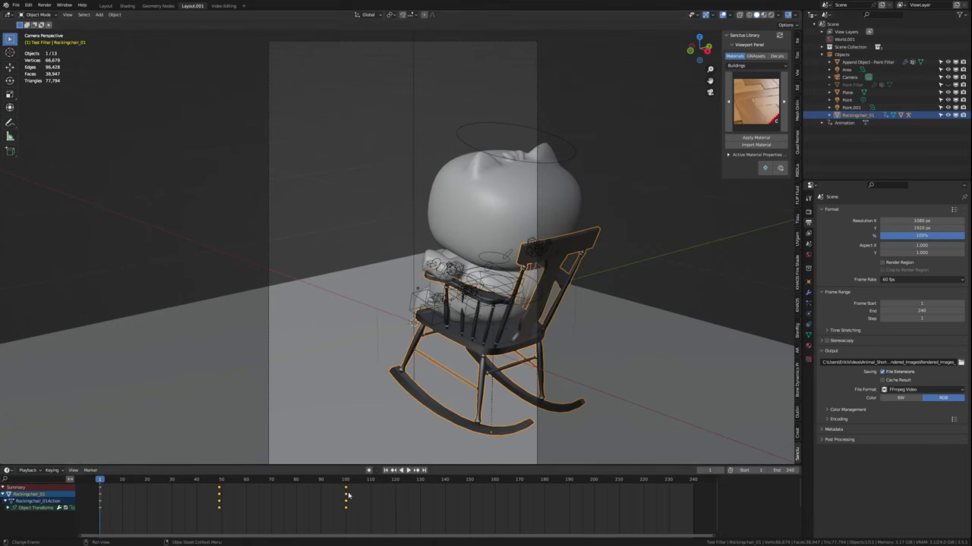
left_click(193, 499)
key("space")
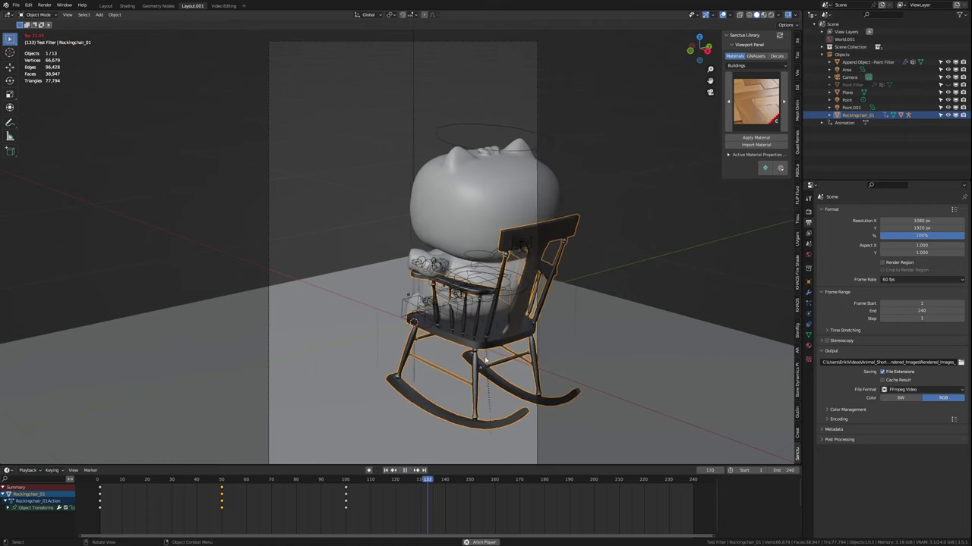
key("Escape")
mouse_move(446, 380)
middle_mouse_down()
mouse_move(353, 306)
mouse_move(514, 369)
middle_mouse_up()
Step: Add a plane, stand it upright as a wall with a 90° rotation, and slide it along X
key("shift+a")
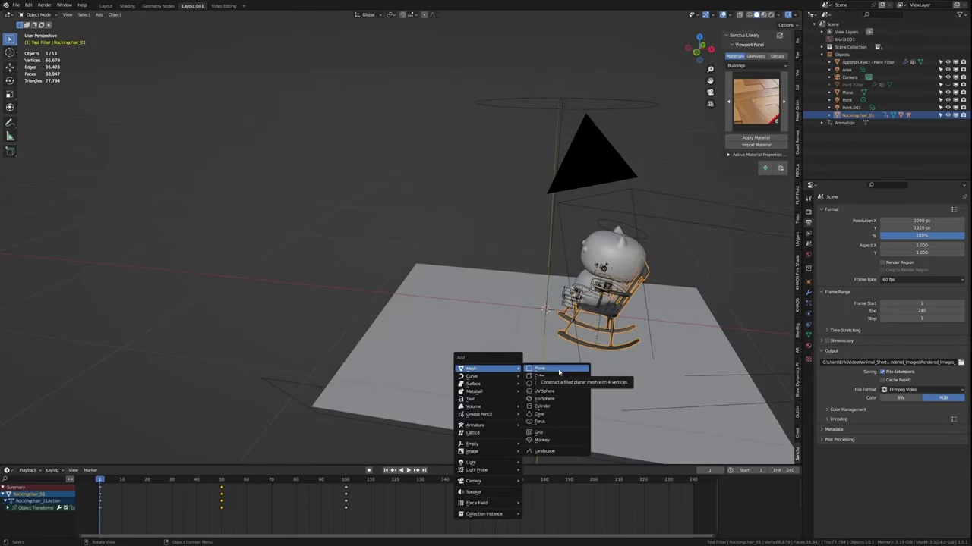
left_click(544, 370)
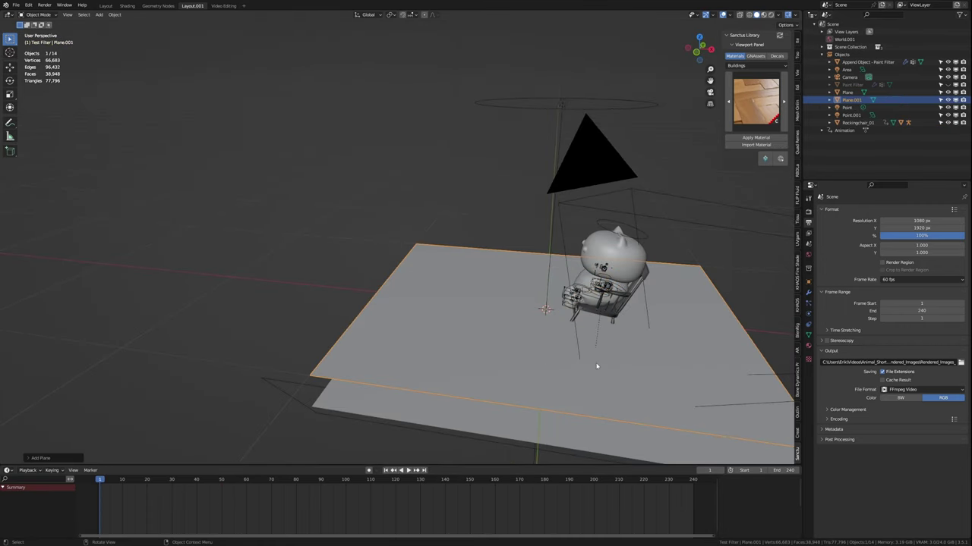
type("90")
key("Return")
left_click(357, 224)
middle_click_drag(357, 224, 456, 221)
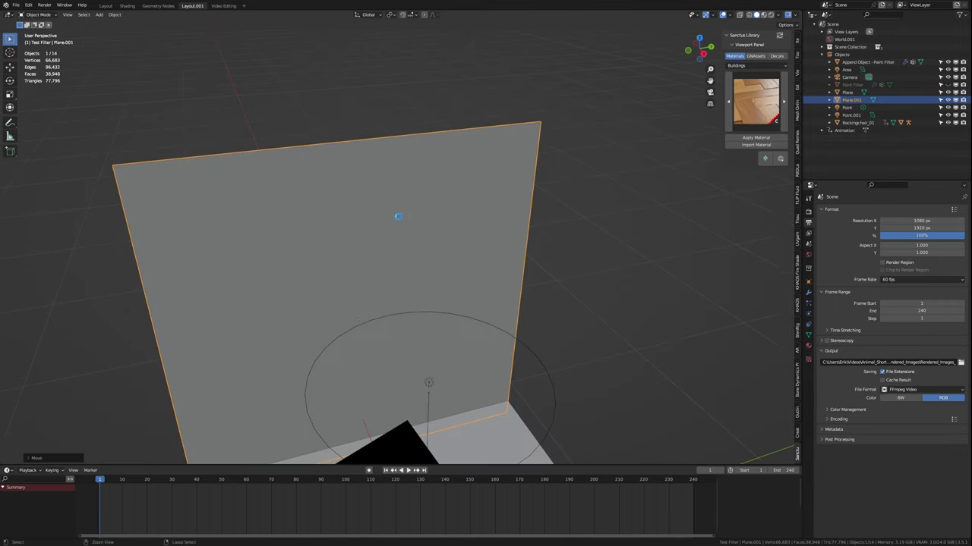
Step: Position the second wall plane beside the chair and check the framing through the camera
left_click(127, 6)
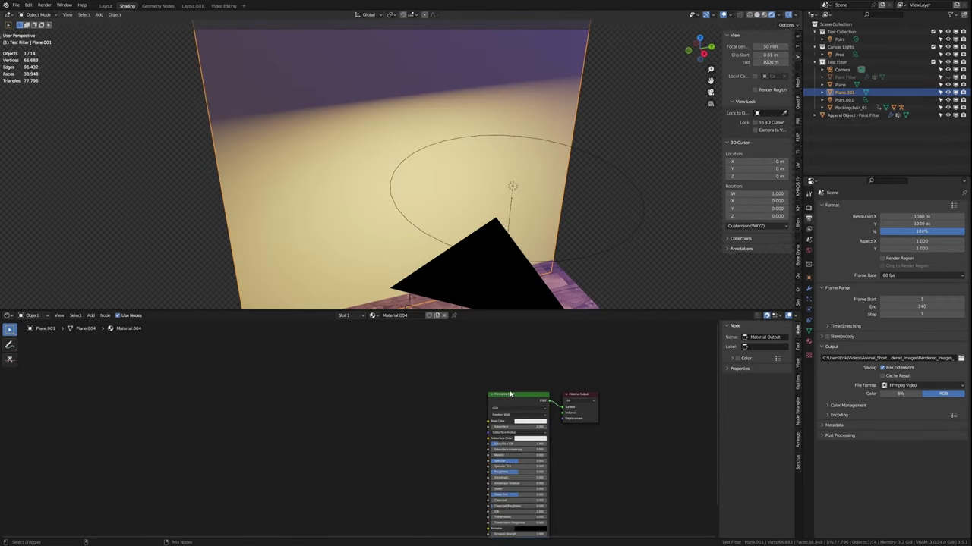
left_click(106, 6)
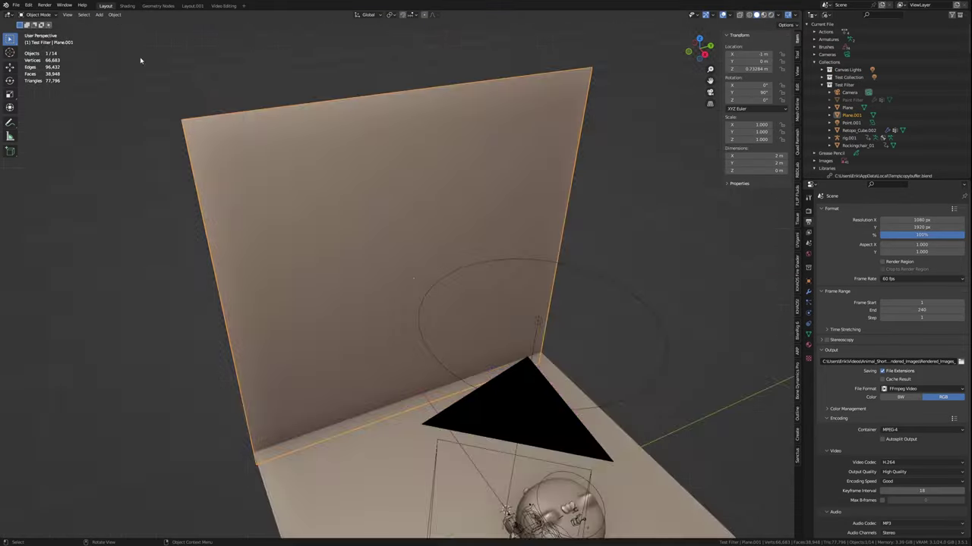
left_click(192, 6)
left_click(342, 165)
key("KP_0")
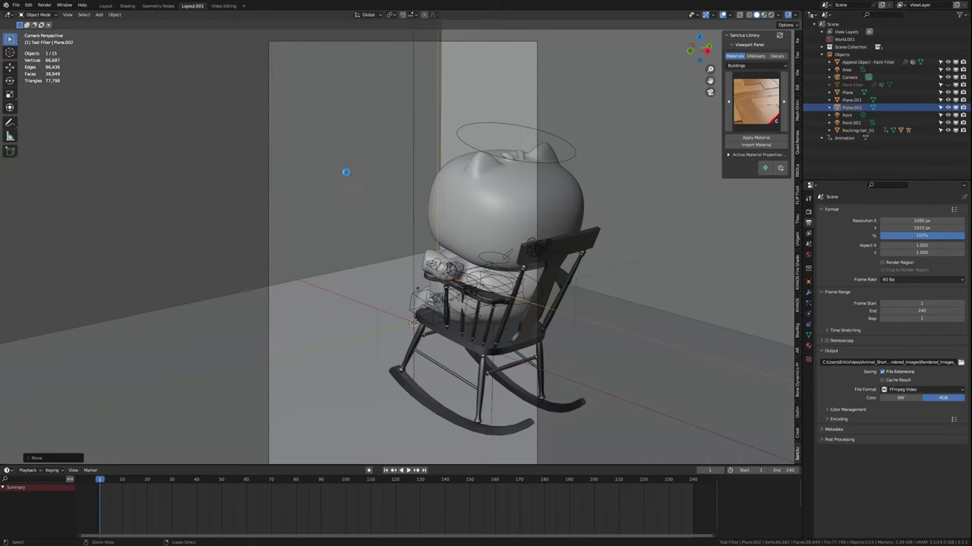
middle_click_drag(624, 167, 436, 241)
scroll(435, 240, "up", 5)
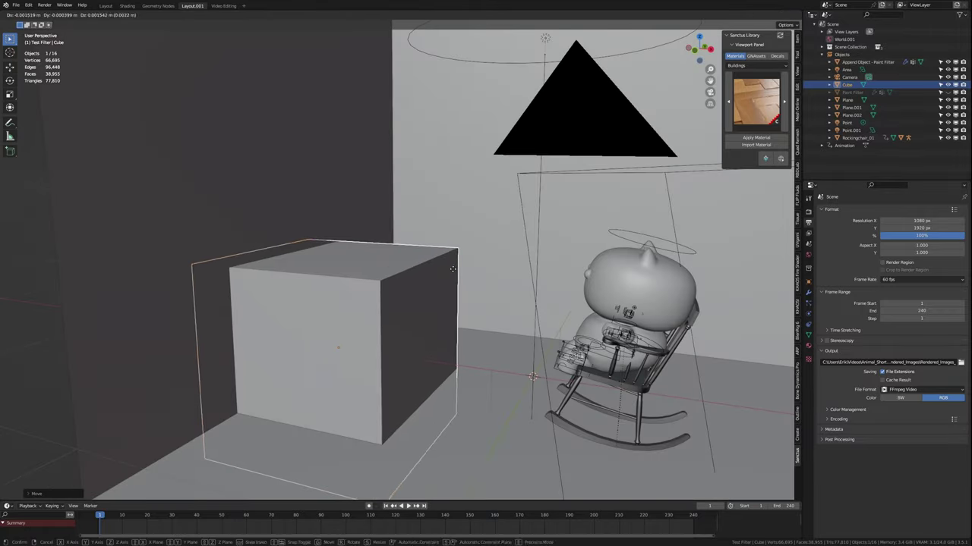
Step: Undo the stray wall edit and select the fireplace block
key("ctrl+z")
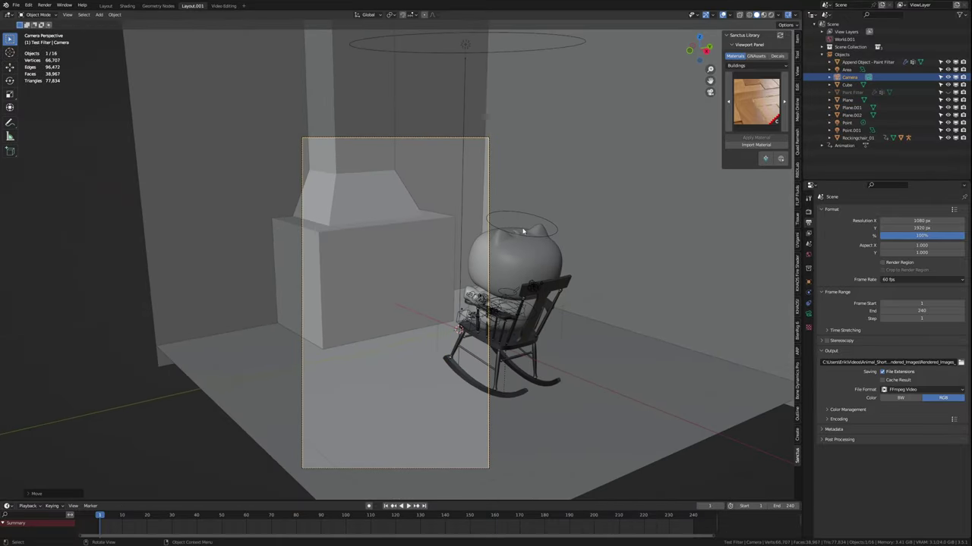
left_click(433, 278)
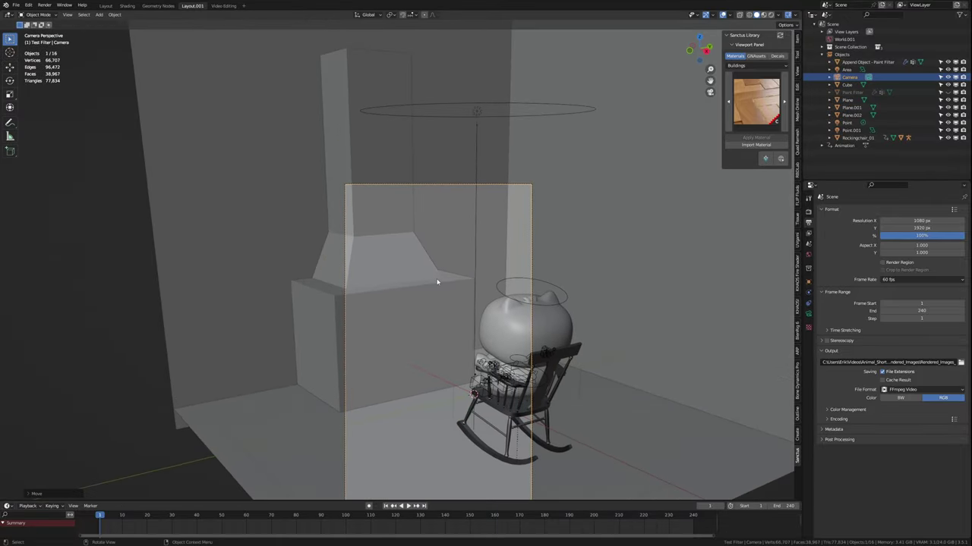
left_click(434, 278)
middle_click_drag(433, 278, 407, 267)
scroll(407, 267, "up", 4)
Step: Scale the fireplace's front face and push it inward to form the opening, then add a loop cut
key("Tab")
left_click(440, 368)
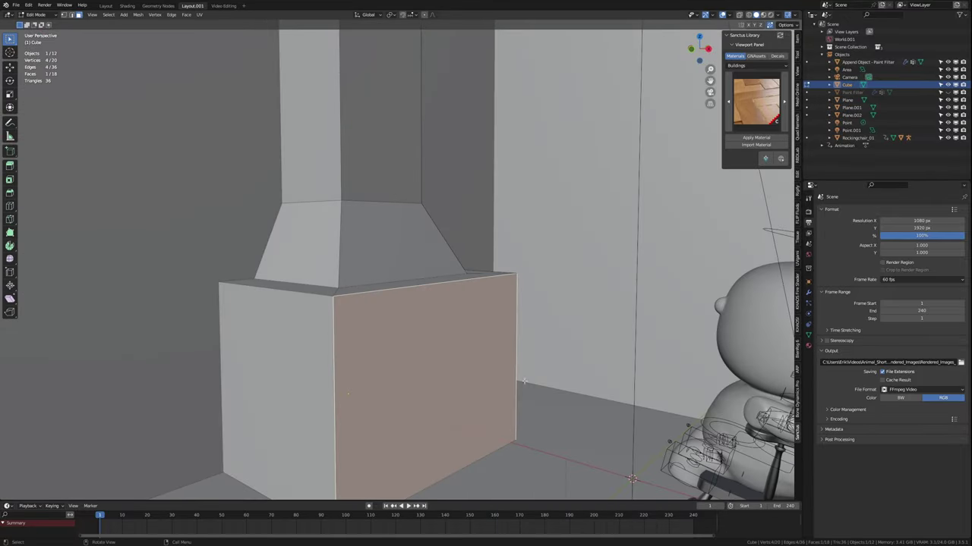
middle_click_drag(541, 386, 553, 364)
key("s")
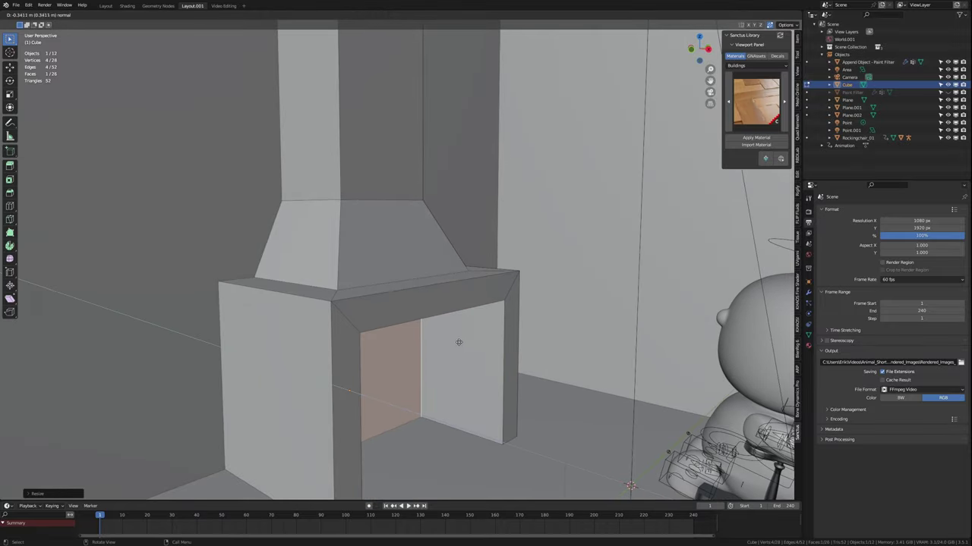
left_click(459, 342)
middle_click_drag(458, 342, 425, 348)
left_click(418, 345)
scroll(418, 345, "down", 5)
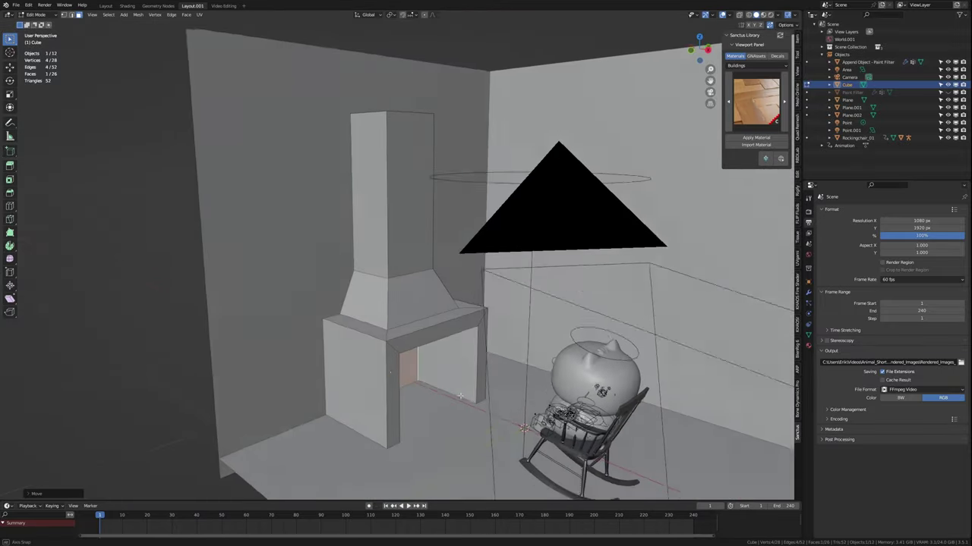
scroll(455, 401, "up", 5)
key("ctrl+r")
left_click(486, 379)
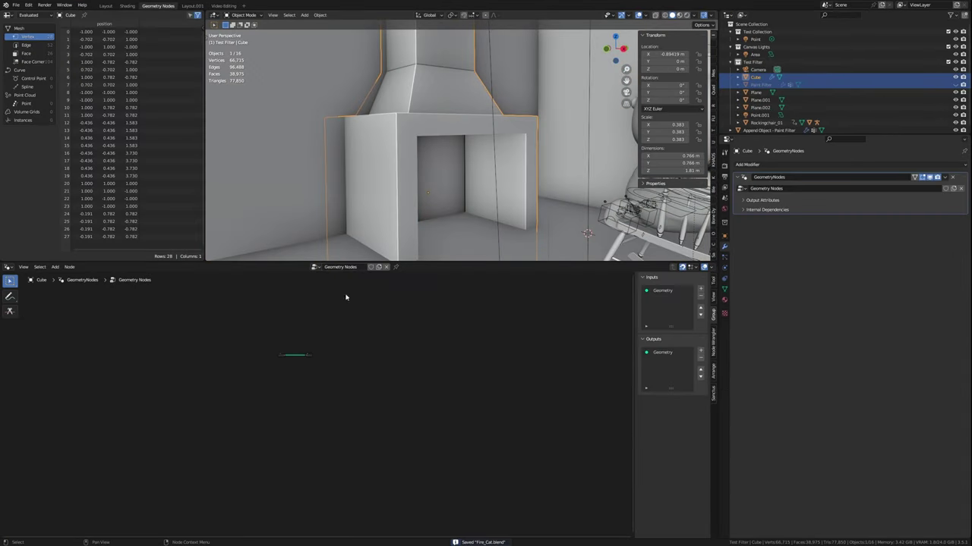
Step: Add Instance on Points and Mesh to Volume nodes into the fireplace's node chain
key("shift+a")
type("s")
left_click(393, 312)
left_click(399, 326)
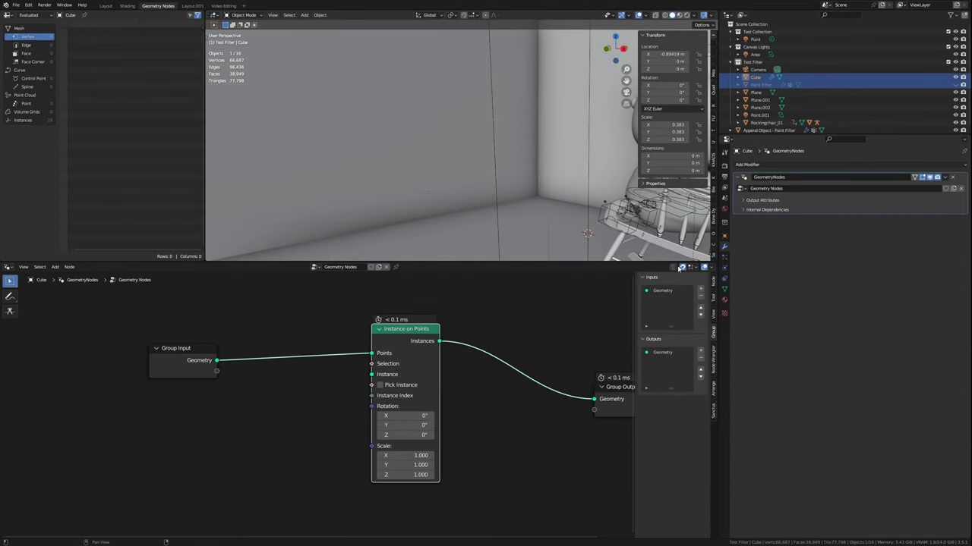
type("to vol")
key("Return")
left_click(307, 350)
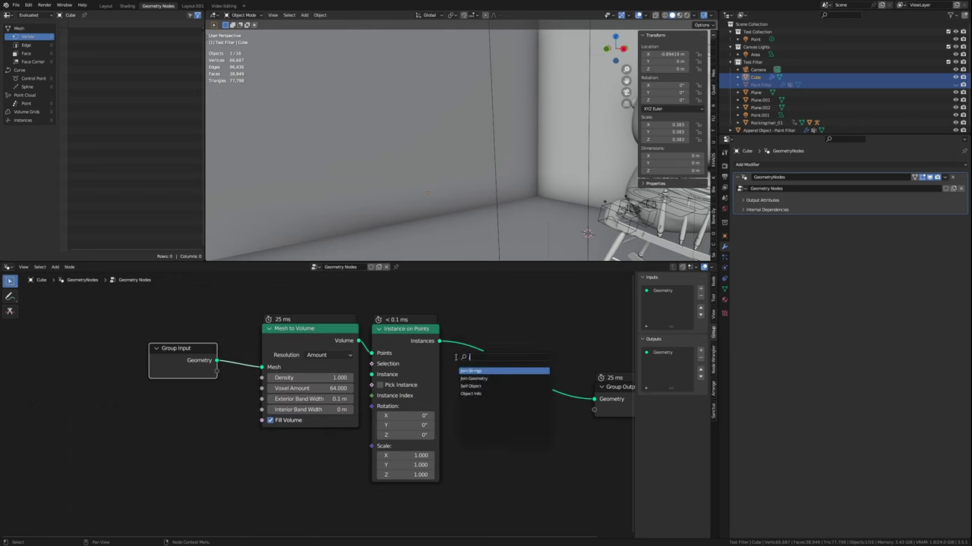
Step: Tidy the node layout, save, isolate the fireplace in local view, and enlarge the viewport
scroll(218, 361, "down", 1)
left_click_drag(274, 347, 263, 309)
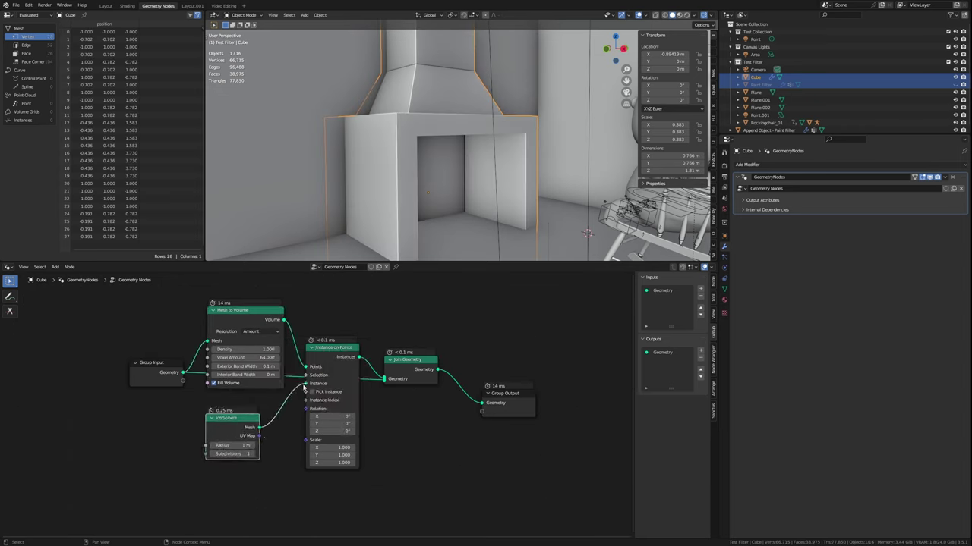
left_click_drag(251, 349, 236, 349)
key("ctrl+s")
key("KP_Divide")
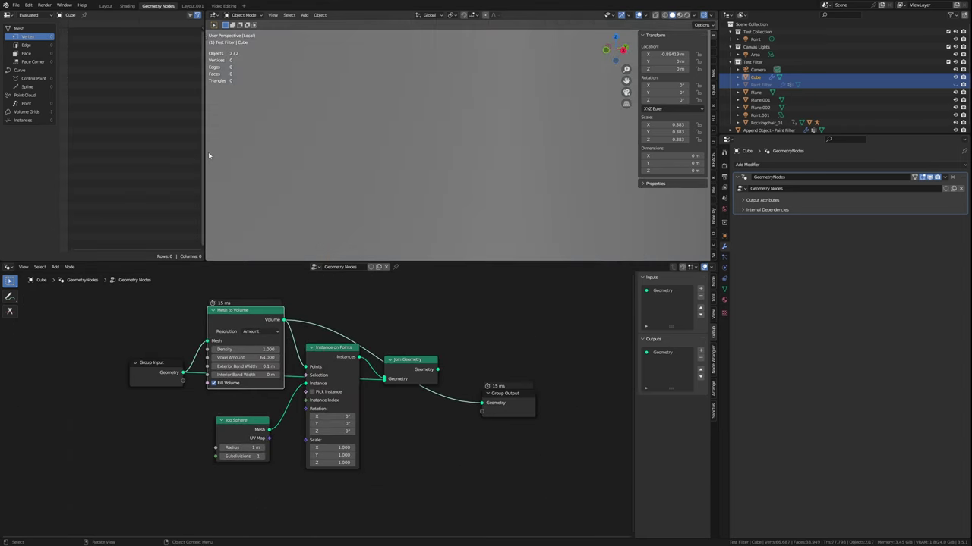
left_click_drag(208, 152, 76, 151)
middle_click_drag(386, 367, 381, 384)
scroll(381, 384, "up", 1)
Step: Wire a Distribute Points in Volume node between volume and instancer, raising Density to 72.7
key("shift+a")
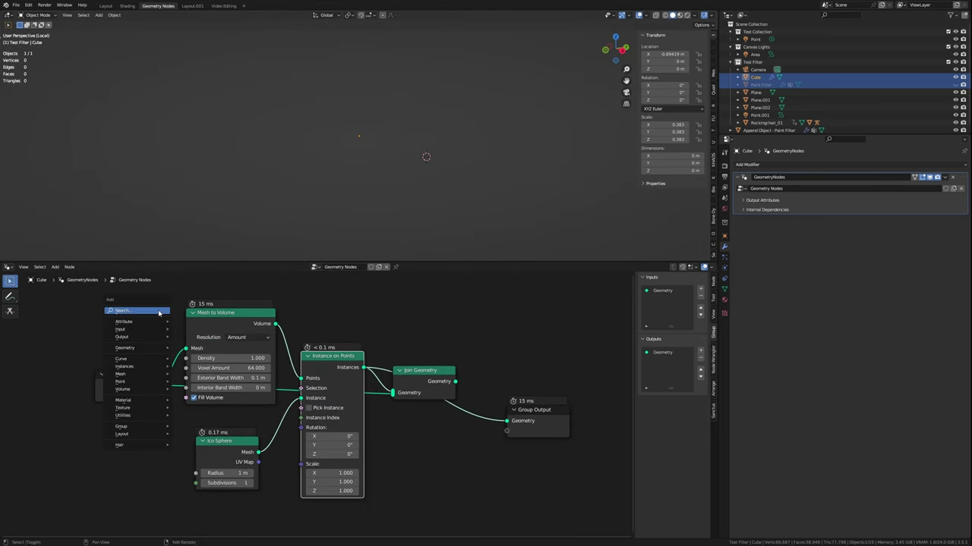
left_click(199, 325)
left_click(313, 308)
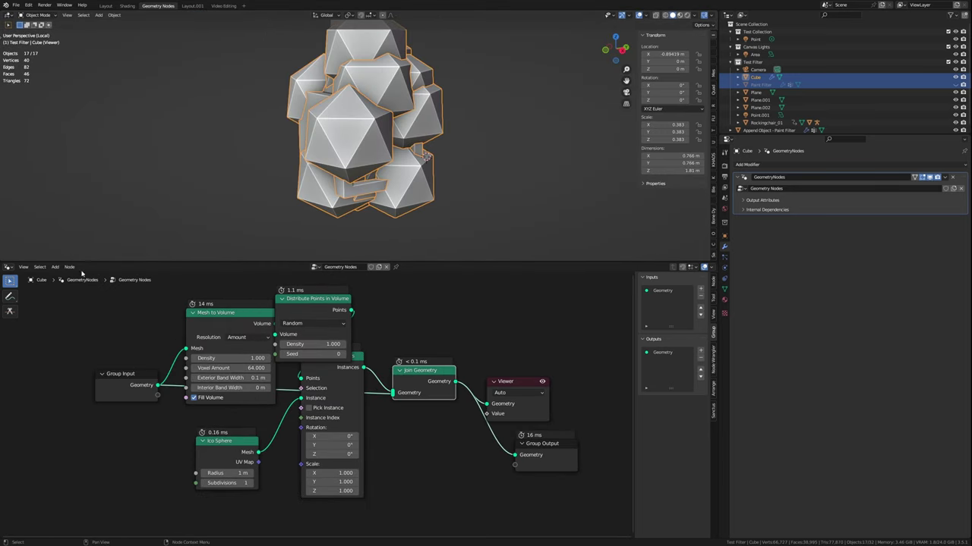
middle_click_drag(228, 380, 247, 386)
left_click_drag(258, 359, 327, 359)
middle_click_drag(326, 425, 324, 390)
Step: Connect a Random Value node to the instance Scale and set point Density to 150
left_click_drag(320, 399, 327, 403)
type("rand")
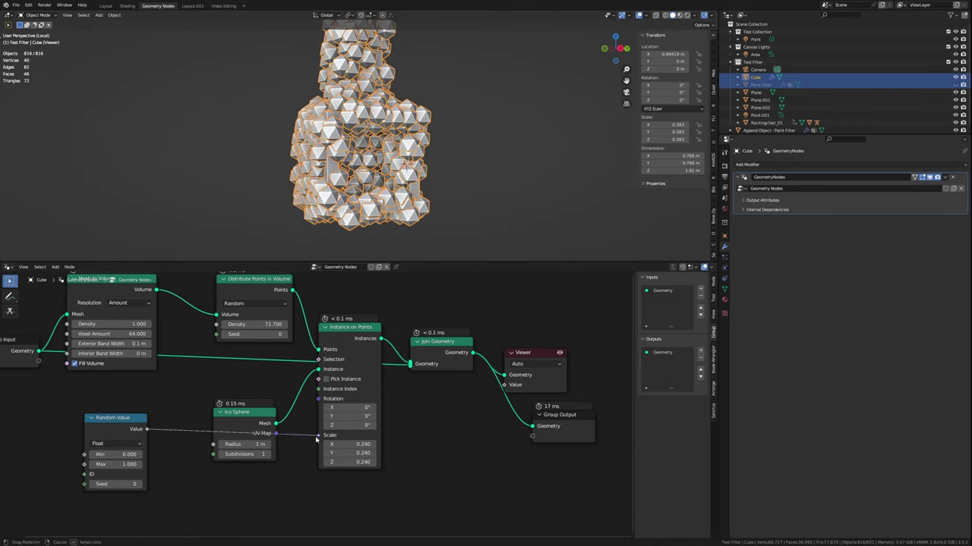
left_click_drag(317, 438, 318, 434)
left_click_drag(114, 417, 237, 479)
middle_click_drag(304, 319, 327, 352)
left_click_drag(262, 359, 308, 358)
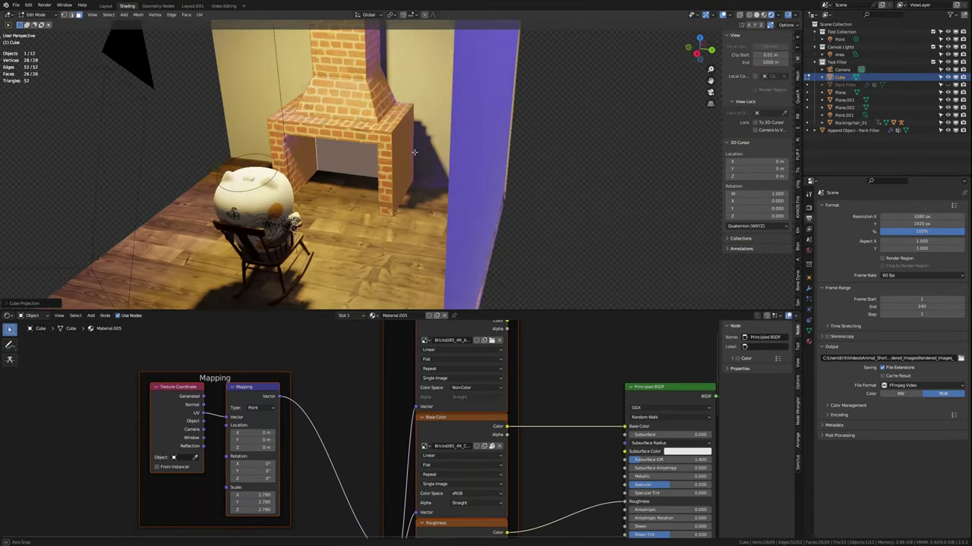
Step: From the camera view, raise the selected fireplace vertices on Z and paste the dead tree trunk
key("KP_0")
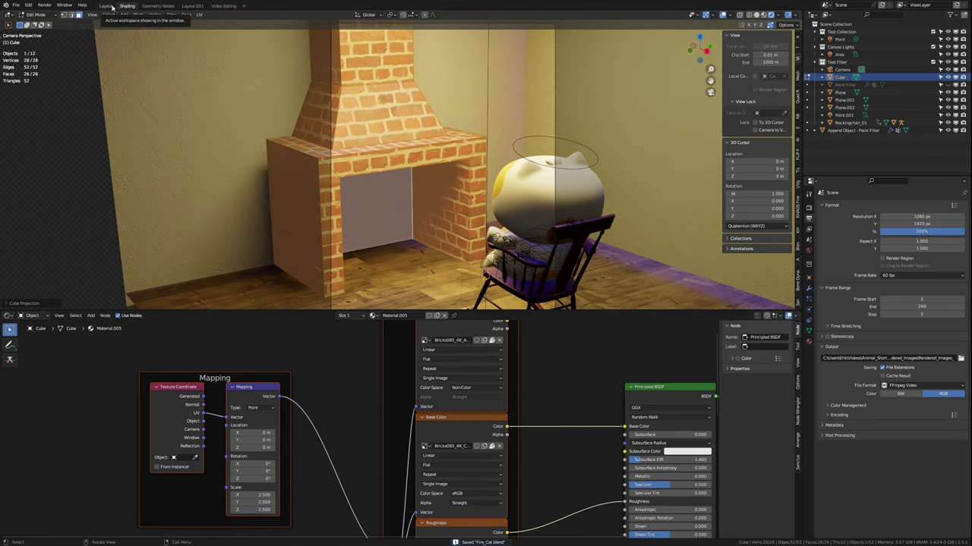
key("g")
key("z")
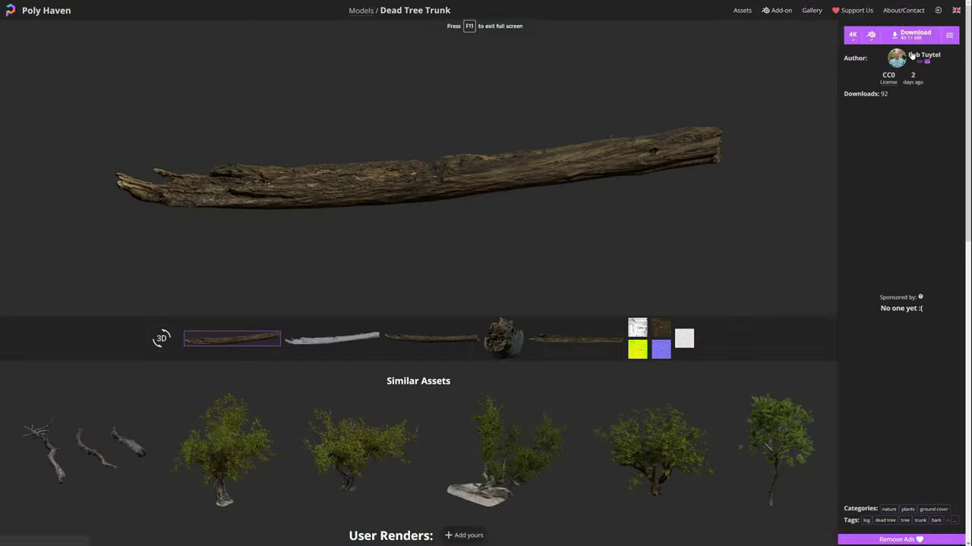
key("ctrl+v")
Step: Resize the pasted trunk and snap it to the 3D cursor inside the fireplace
key("g")
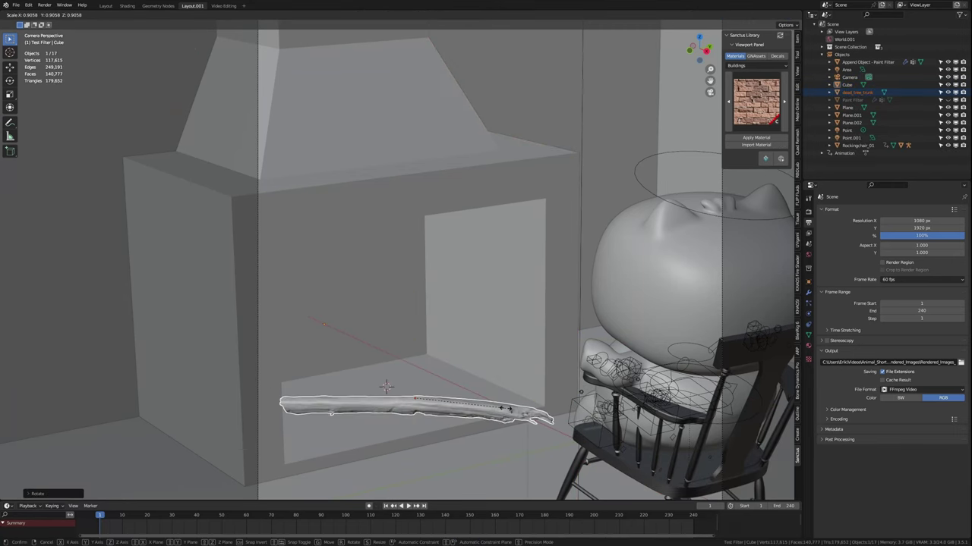
left_click(386, 387)
middle_click_drag(386, 388, 362, 286)
left_click(350, 182)
key("KP_Decimal")
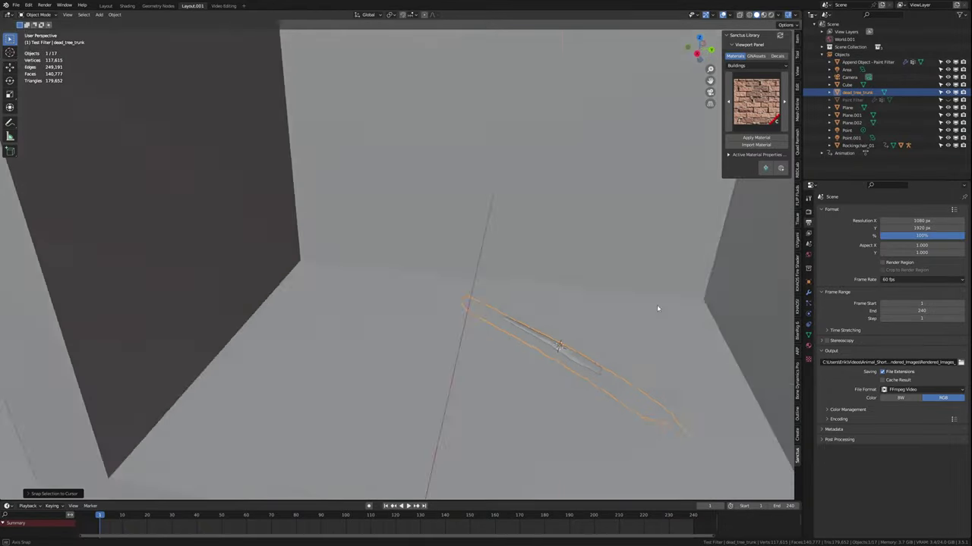
Step: Make the trunk a Fire + Smoke fluid flow source with Inflow behaviour, and save
left_click(809, 313)
left_click(884, 294)
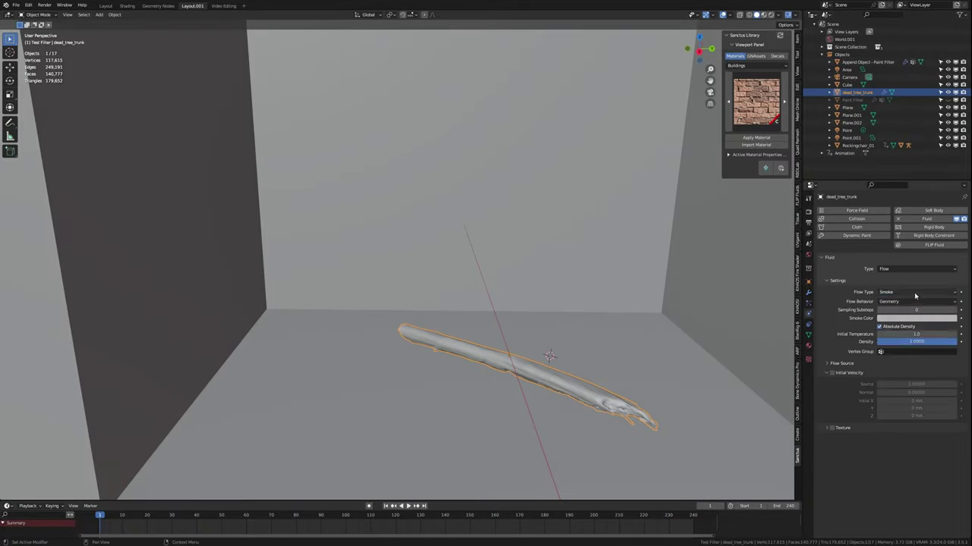
key("ctrl+s")
middle_click_drag(531, 334, 502, 366)
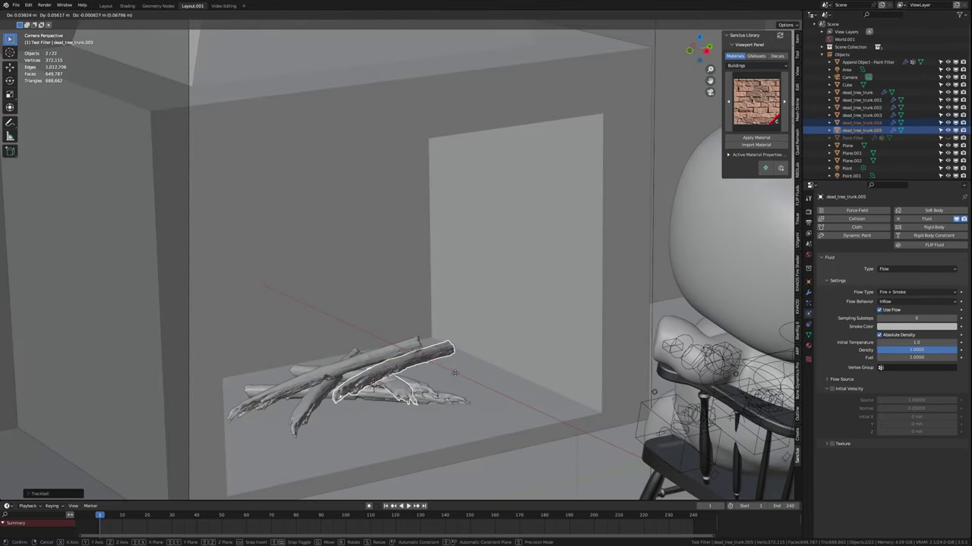
Step: Select the fireplace and zoom in around its opening
middle_click_drag(442, 371, 461, 383)
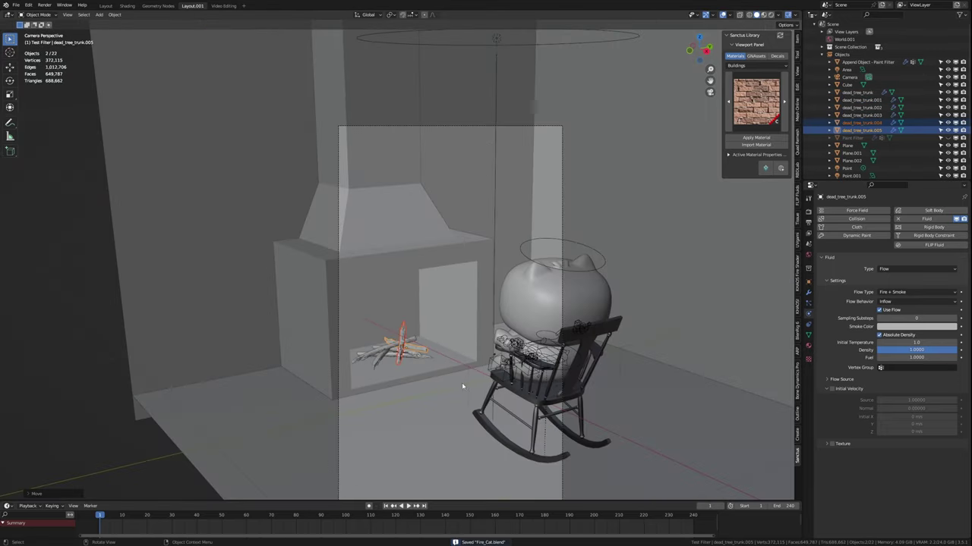
left_click(462, 382)
scroll(462, 382, "up", 3)
middle_click_drag(409, 304, 359, 221)
scroll(359, 220, "up", 3)
Step: Extrude the flue slab down inside the fireplace opening and make it a fluid outflow
key("Tab")
left_click(359, 219, "shift")
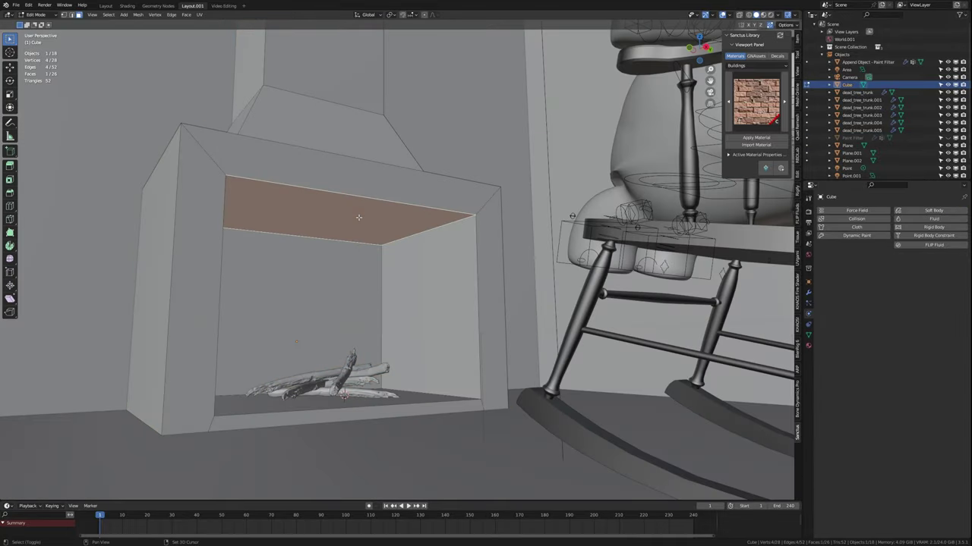
key("e")
left_click(367, 242)
key("Tab")
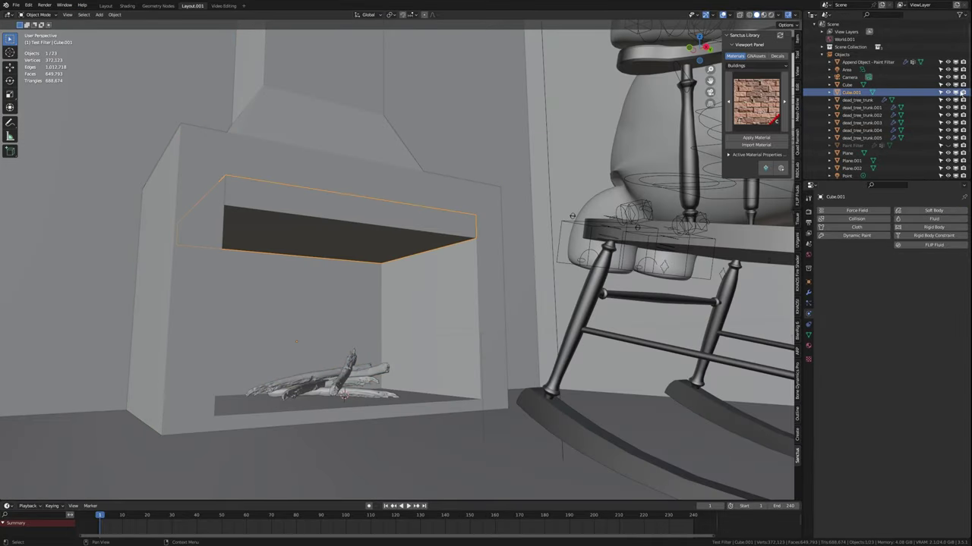
left_click(930, 294)
Step: Add a large box around the fireplace and make it a Gas fluid domain
middle_click_drag(471, 274, 517, 277)
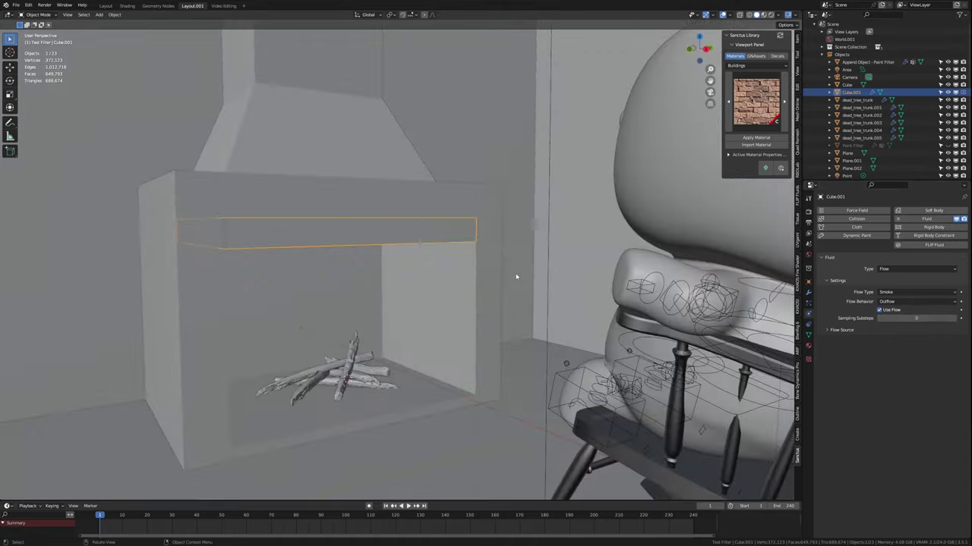
left_click(460, 317)
key("s")
left_click(532, 332)
left_click(926, 218)
left_click(917, 269)
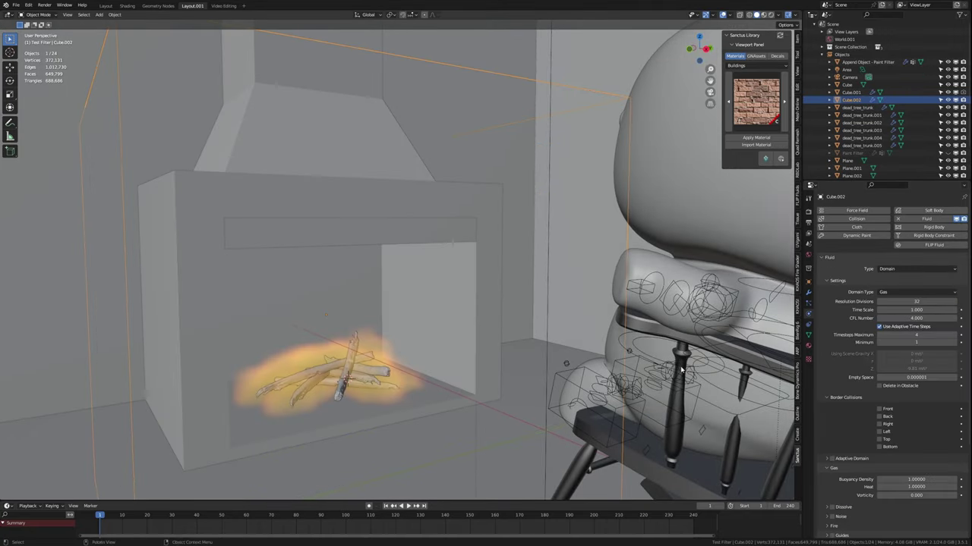
Step: Preview the fire, set the log pile's initial velocity, and set the domain cache type to All
key("space")
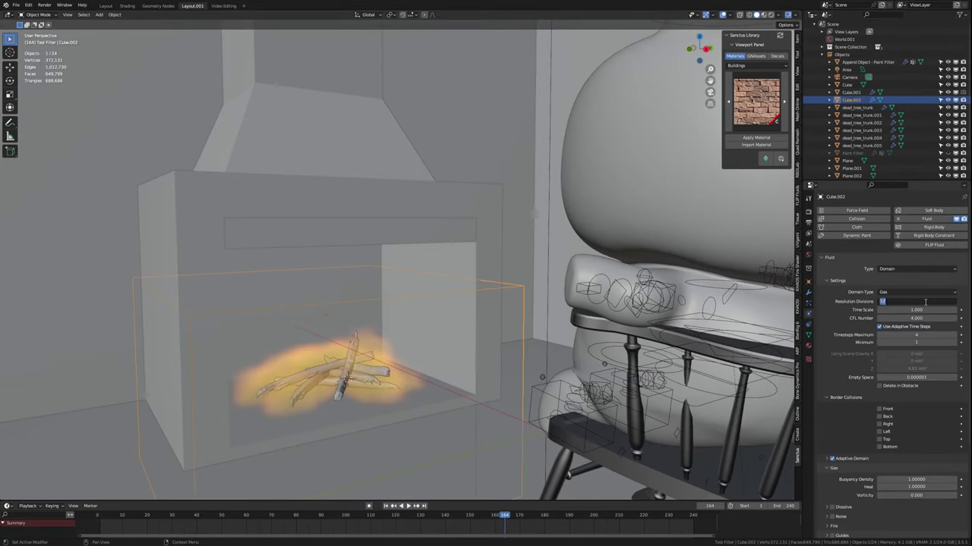
type("128")
left_click(334, 376)
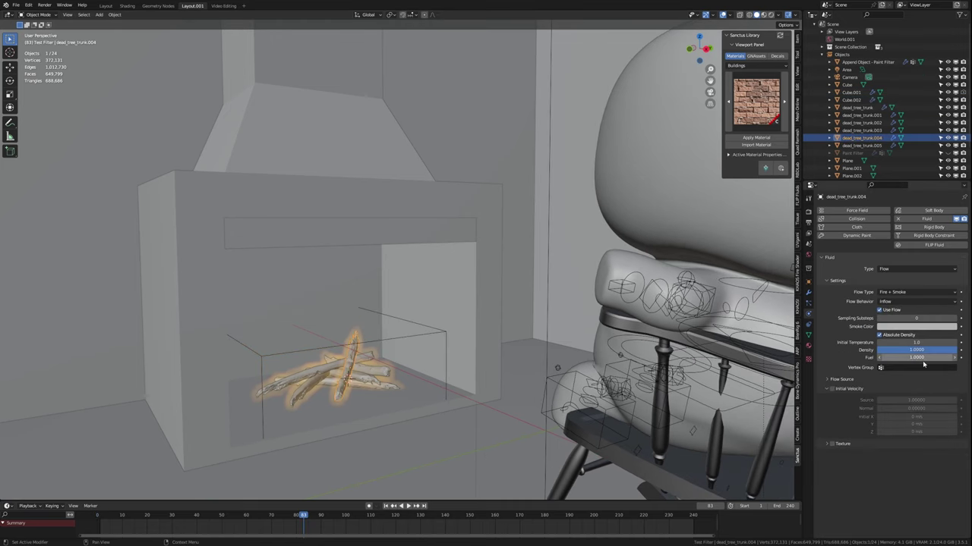
key("KP_Decimal")
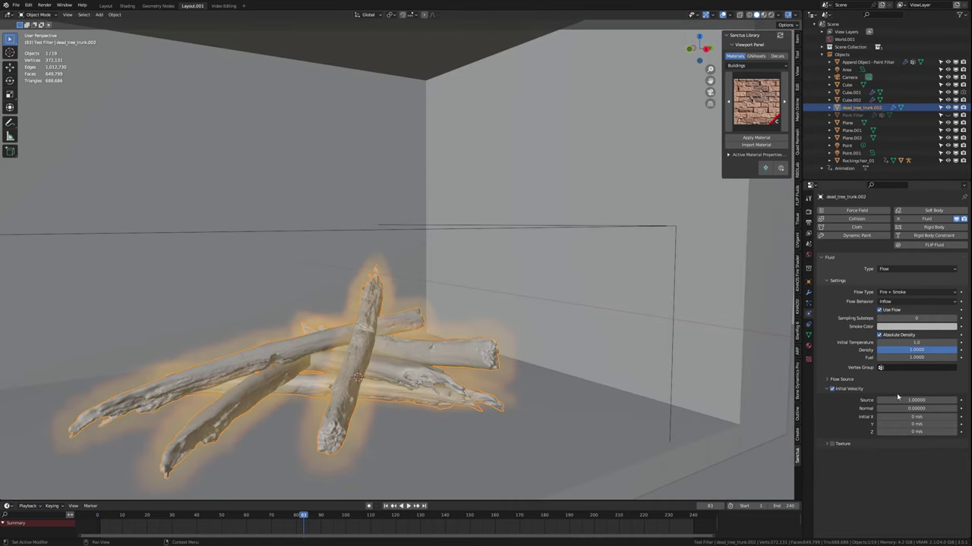
left_click(770, 360)
key("ctrl+f")
type("velo")
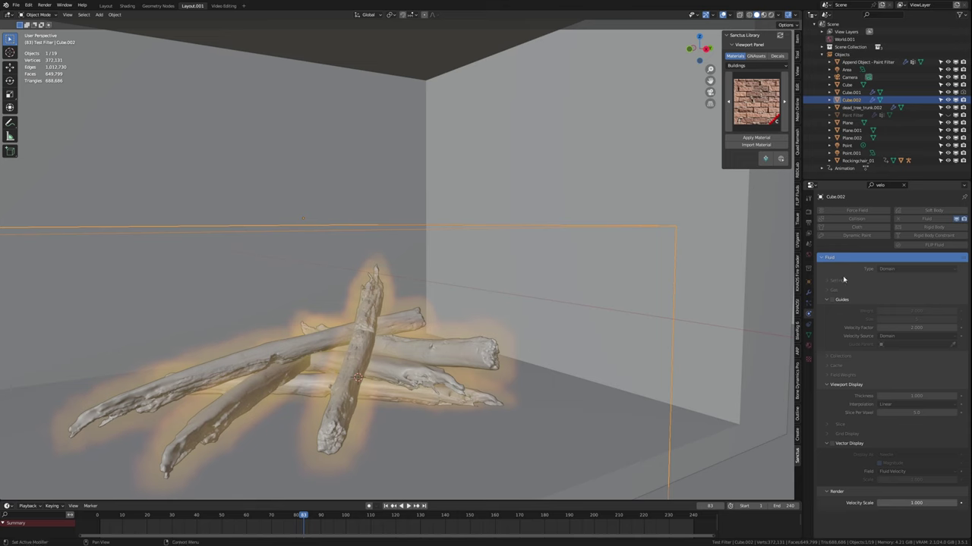
key("ctrl+z")
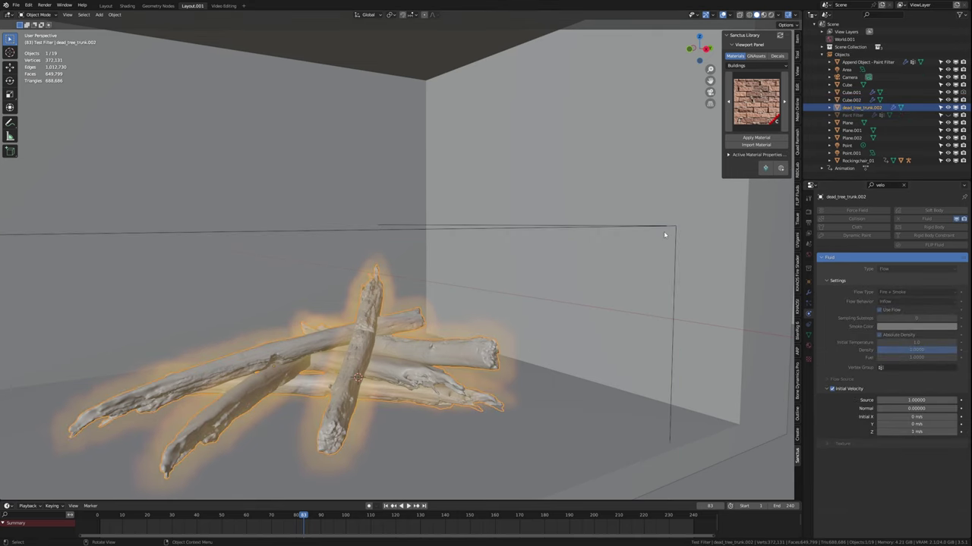
left_click(664, 233)
left_click(884, 476)
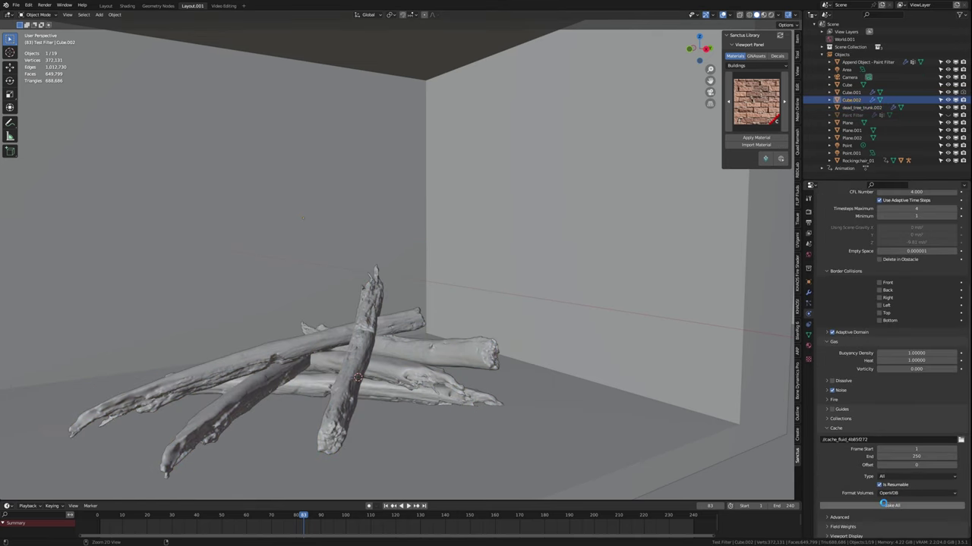
Step: Raise the logs' upward initial velocity, enable smoke Dissolve, and start the domain cache at -50
left_click(883, 504)
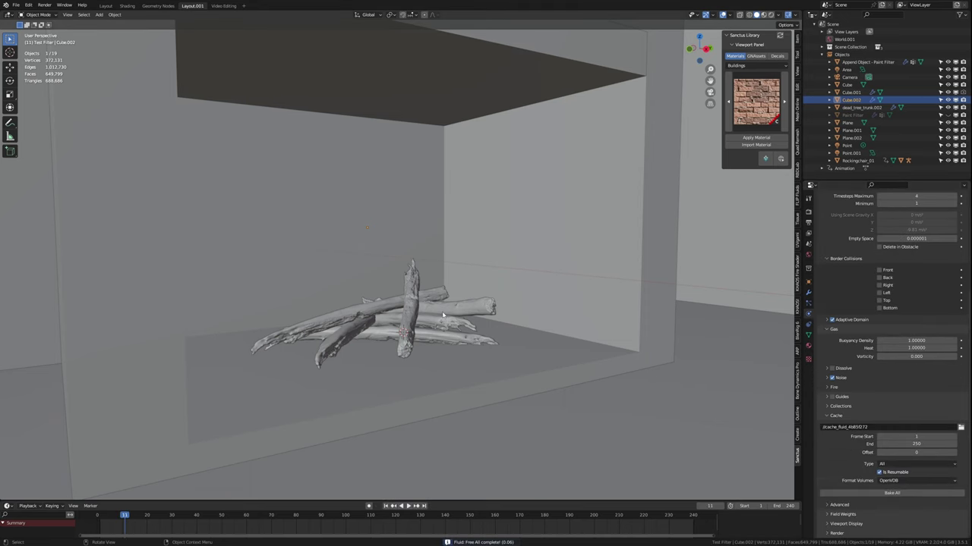
left_click(443, 314)
left_click(923, 431)
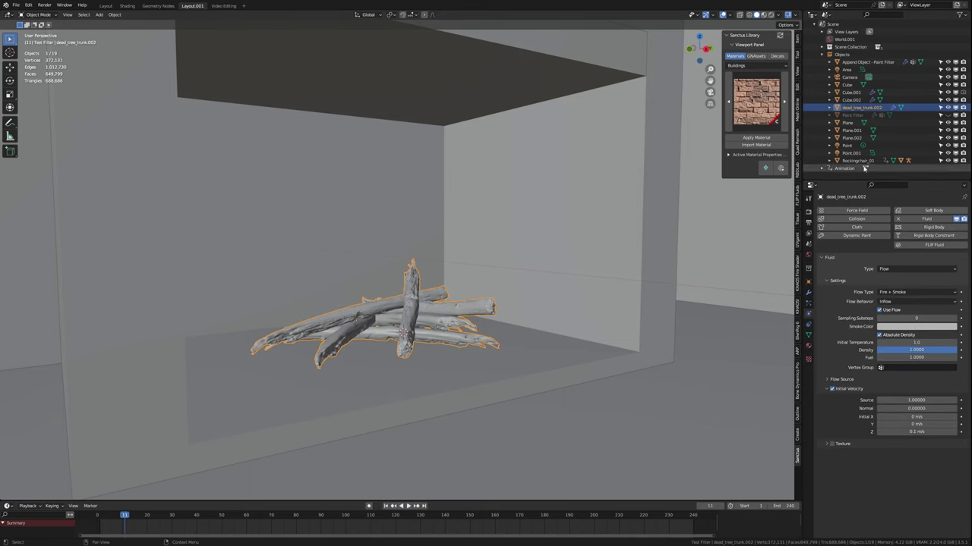
left_click(851, 99)
left_click(832, 368)
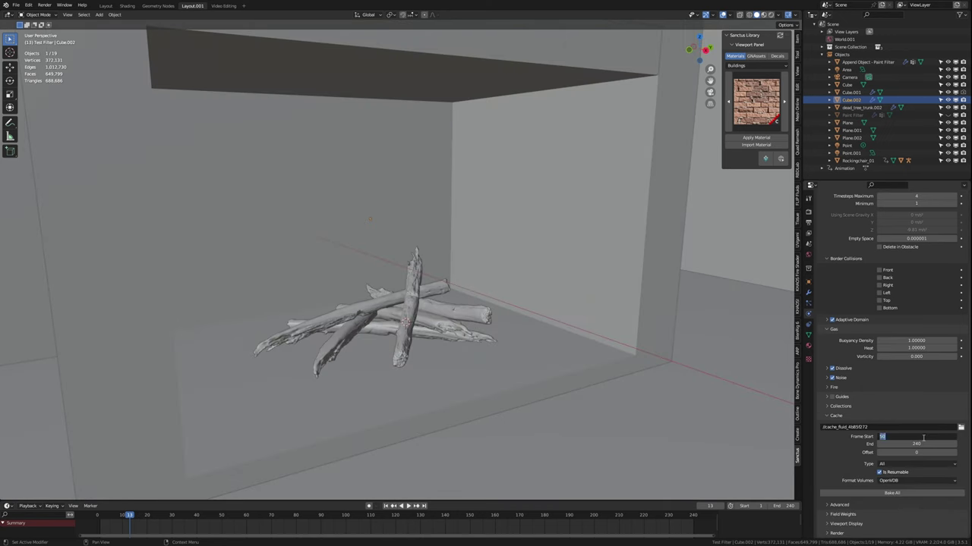
type("-50")
key("Return")
Step: Rebake the fire simulation, play it back, and save Fire_Cat.blend
left_click(892, 492)
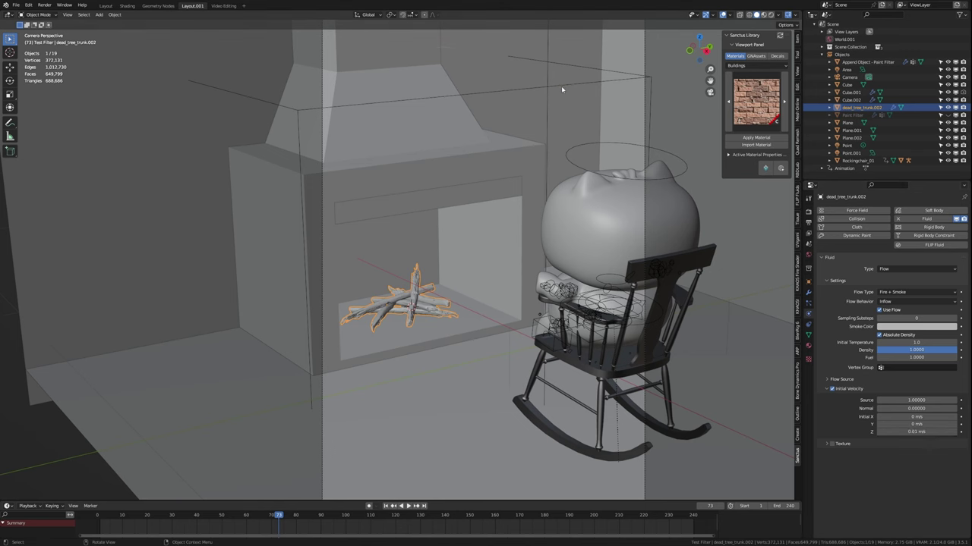
left_click(561, 88)
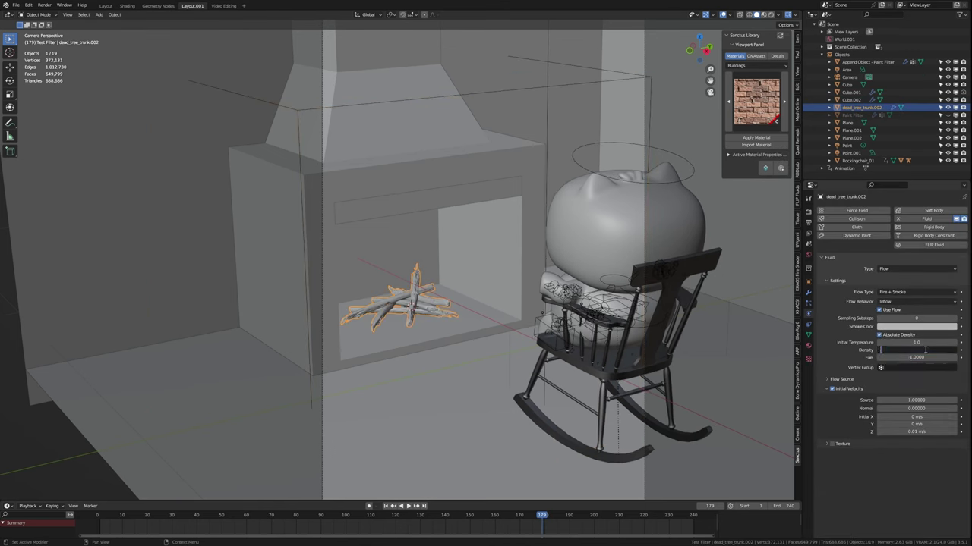
key("Return")
left_click(443, 337)
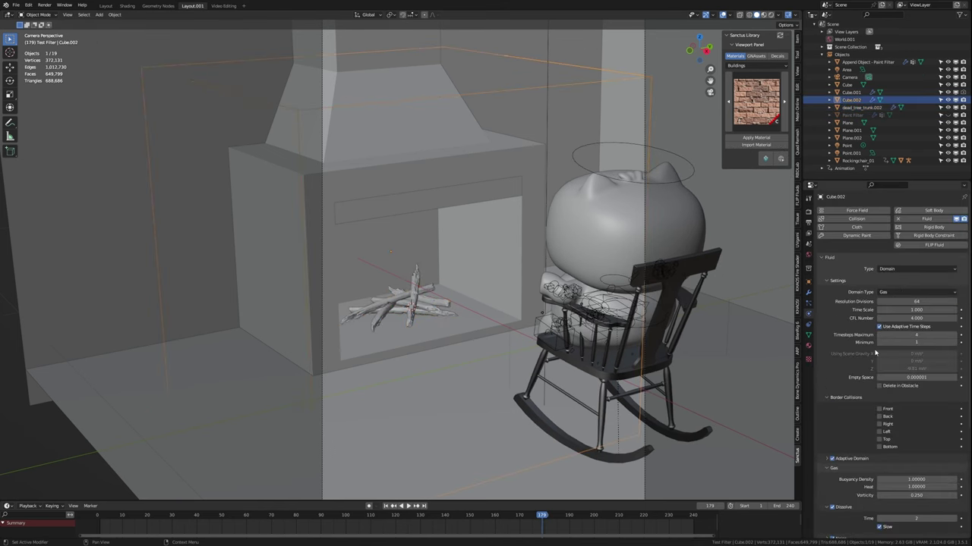
key("space")
key("ctrl+s")
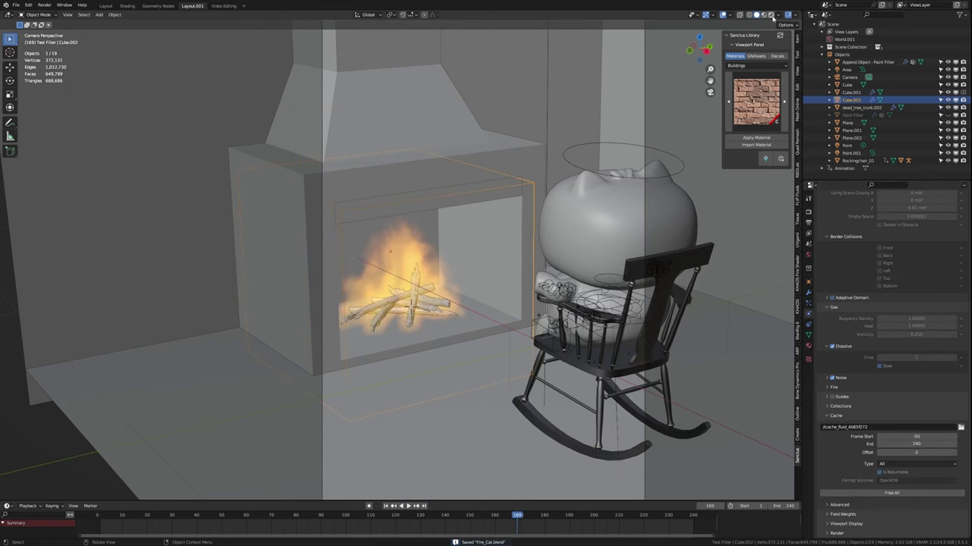
key("ctrl+Page_Up")
key("ctrl+Page_Up")
Step: Give the domain a new volume material with density 10000 and KHAOS fire options, then add a UV sphere
left_click(416, 315)
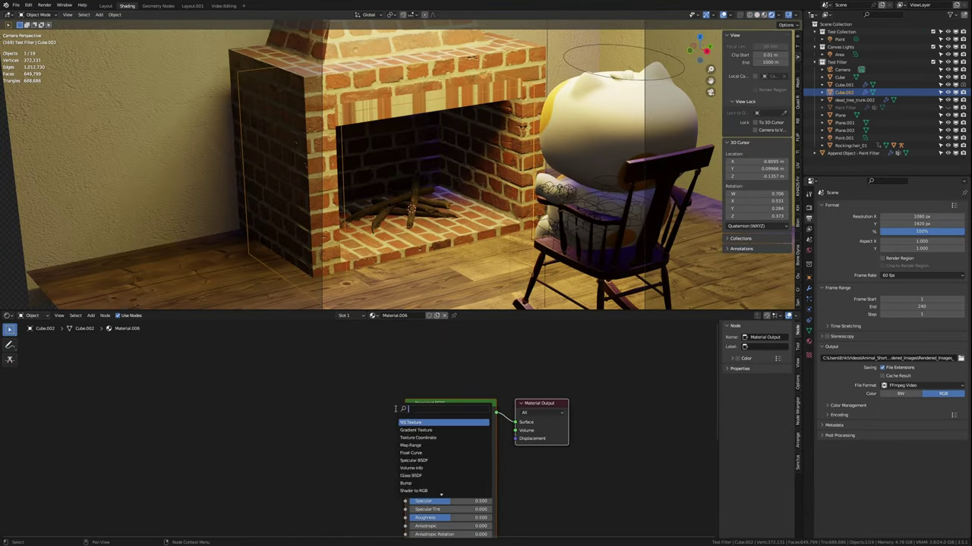
key("KP_Divide")
left_click_drag(296, 406, 326, 406)
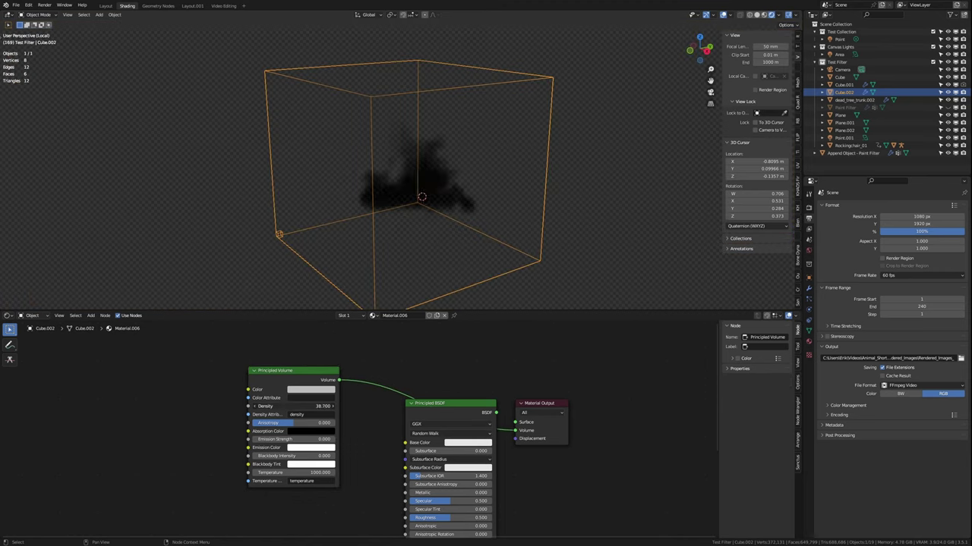
left_click(797, 260)
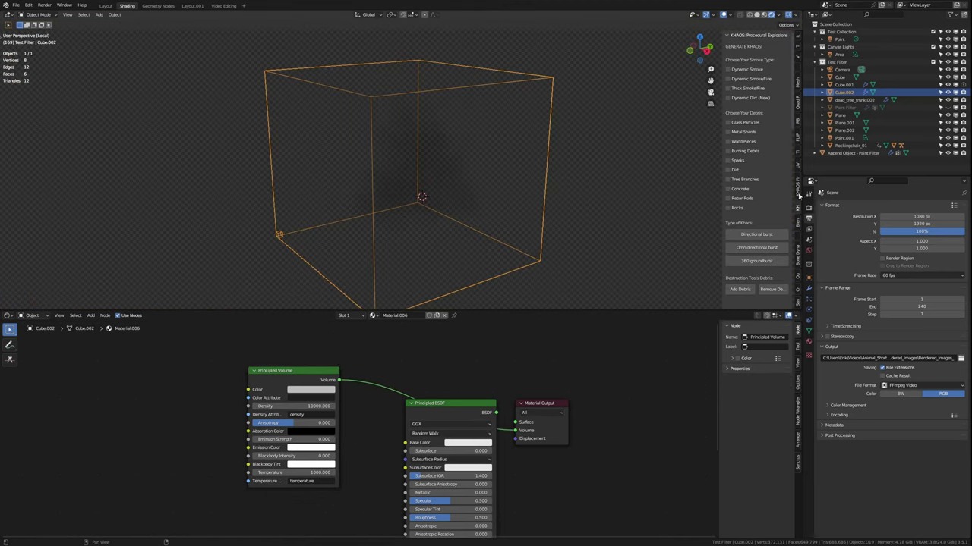
left_click(797, 186)
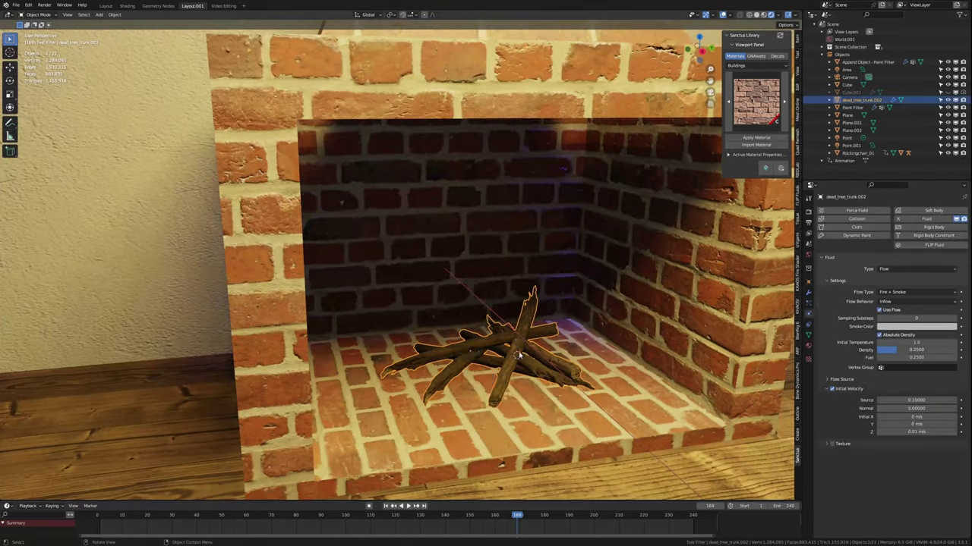
key("shift+a")
left_click(563, 400)
Step: Scale the sphere and route its 4D noise colour through an Add node of -0.5 into the offset
key("s")
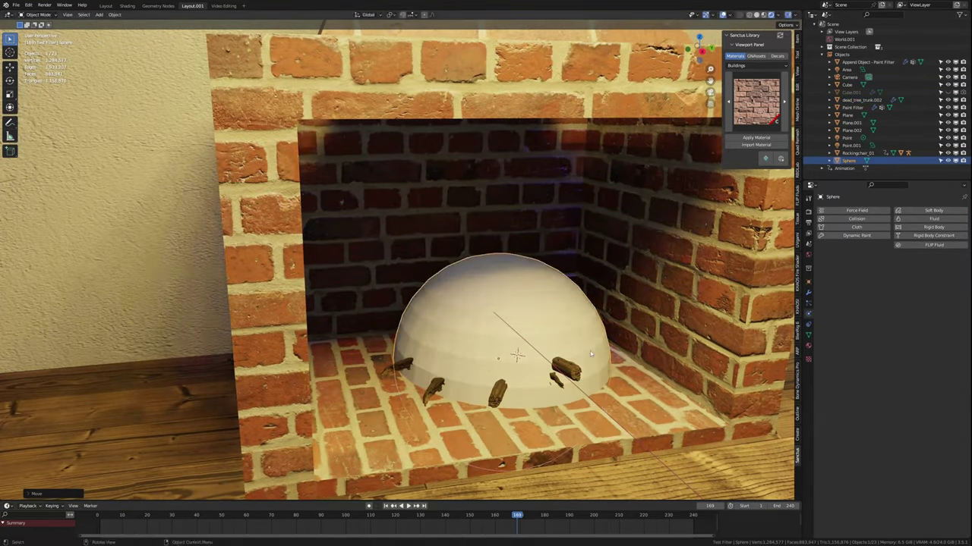
left_click(161, 6)
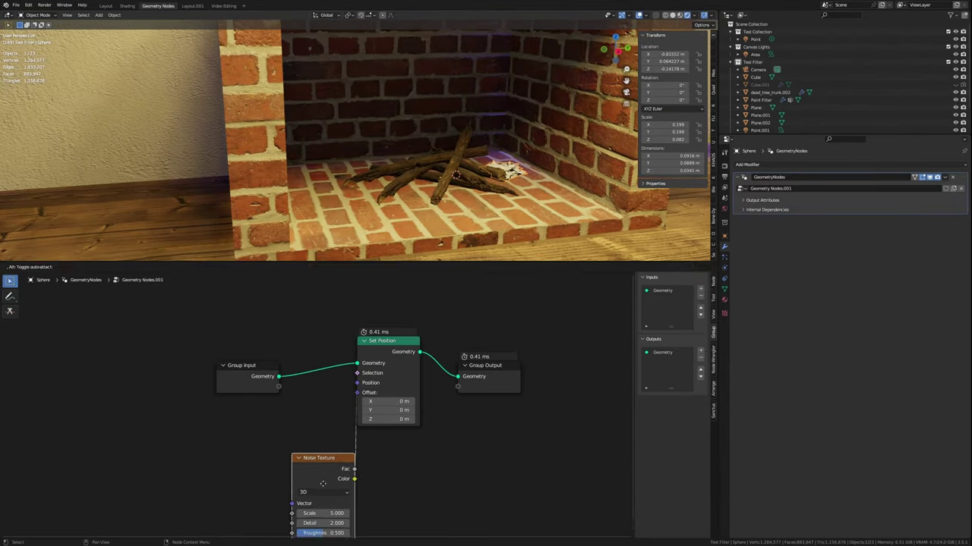
left_click_drag(255, 474, 255, 492)
type("-0.5")
key("Return")
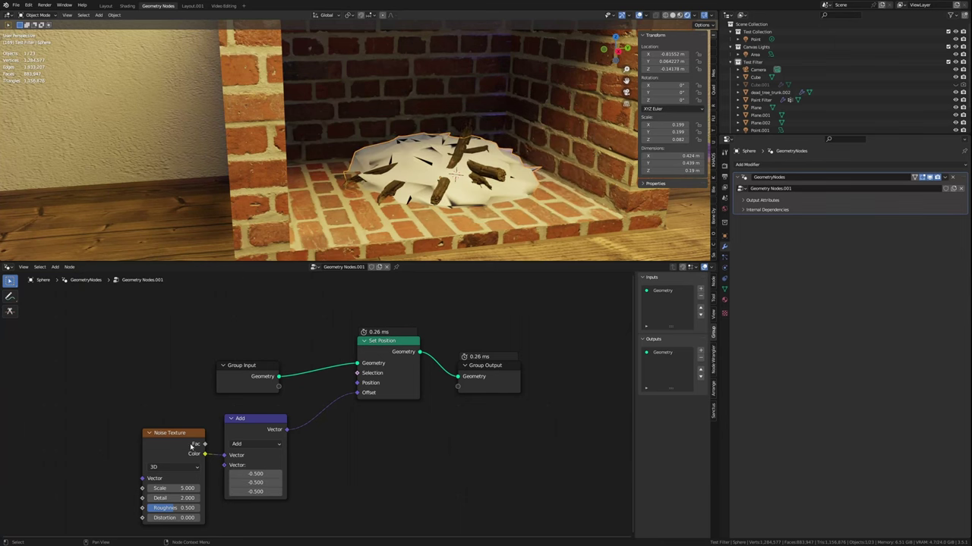
left_click_drag(356, 383, 357, 393)
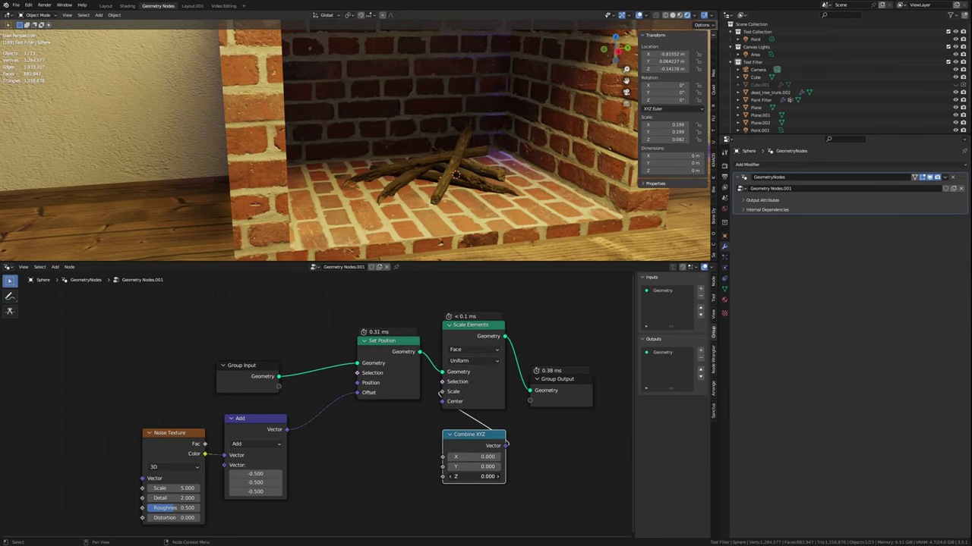
Step: Remove the unwanted node, then stretch the blob taller along Z and lift it
key("ctrl+z")
key("ctrl+z")
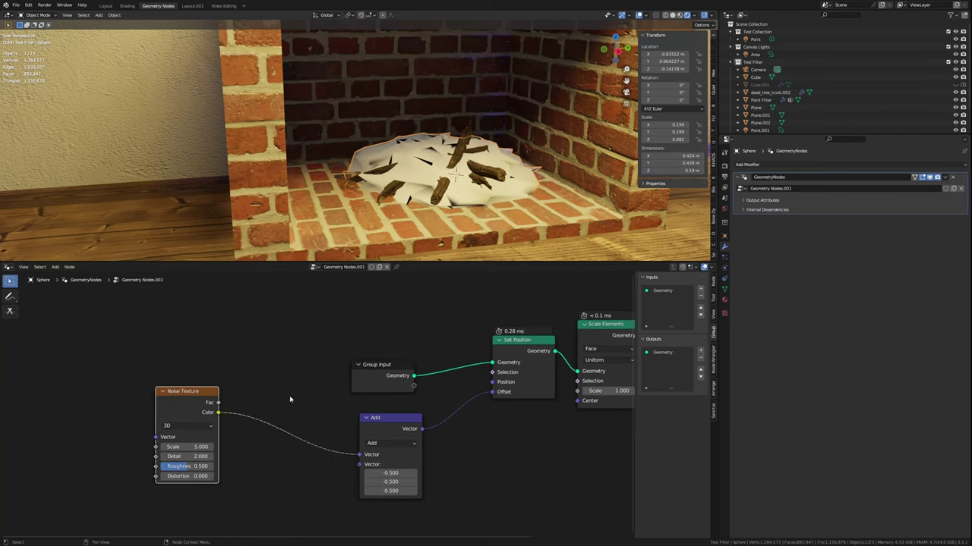
left_click(519, 365)
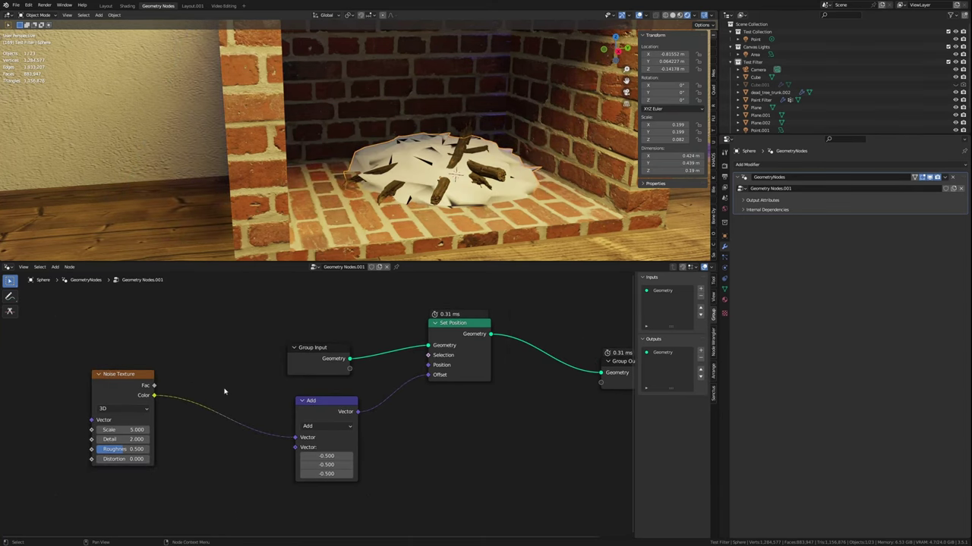
key("s")
key("z")
key("Return")
key("g")
key("z")
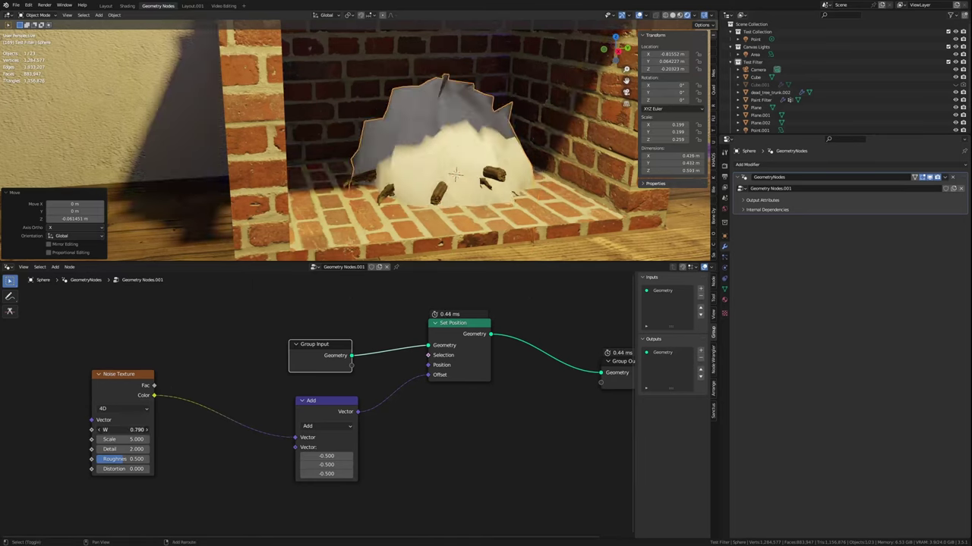
Step: Assign the blob Material.007 through a Set Material node and change its emission colour to yellow
left_click(375, 356)
left_click(384, 378)
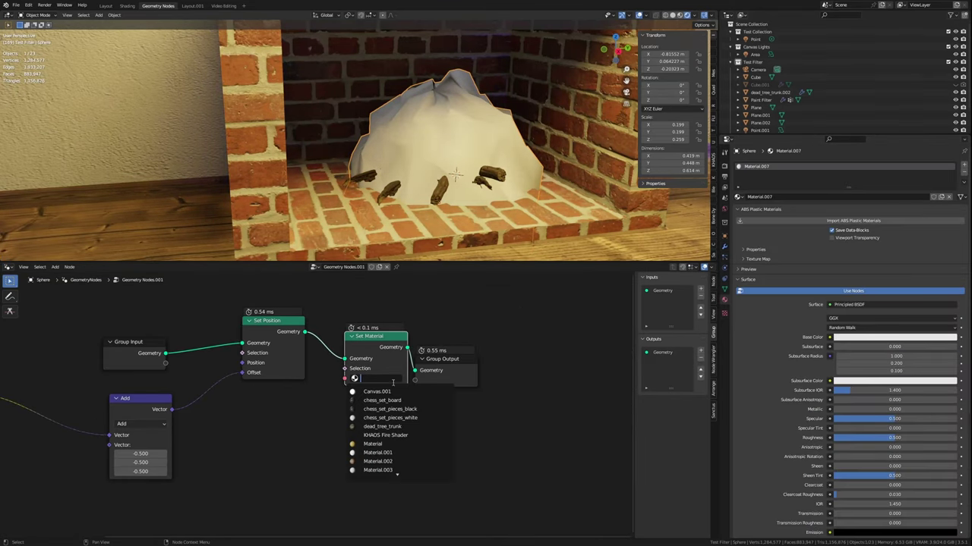
left_click(856, 337)
scroll(873, 342, "down", 3)
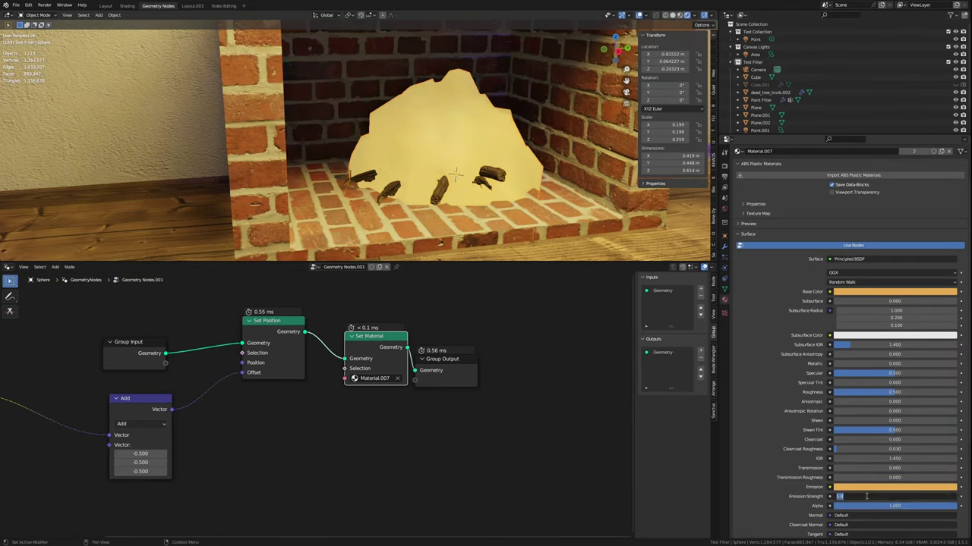
left_click(892, 487)
left_click_drag(926, 420, 938, 410)
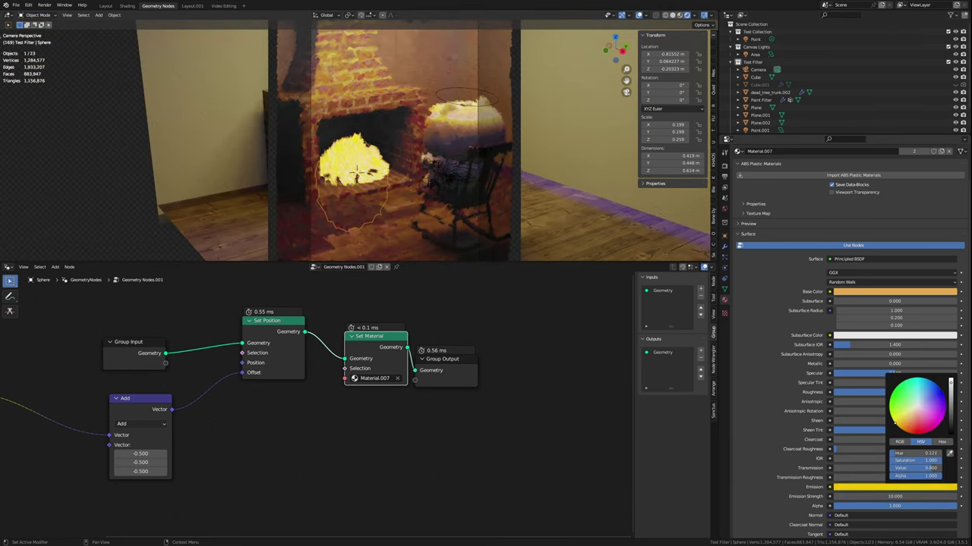
left_click(724, 167)
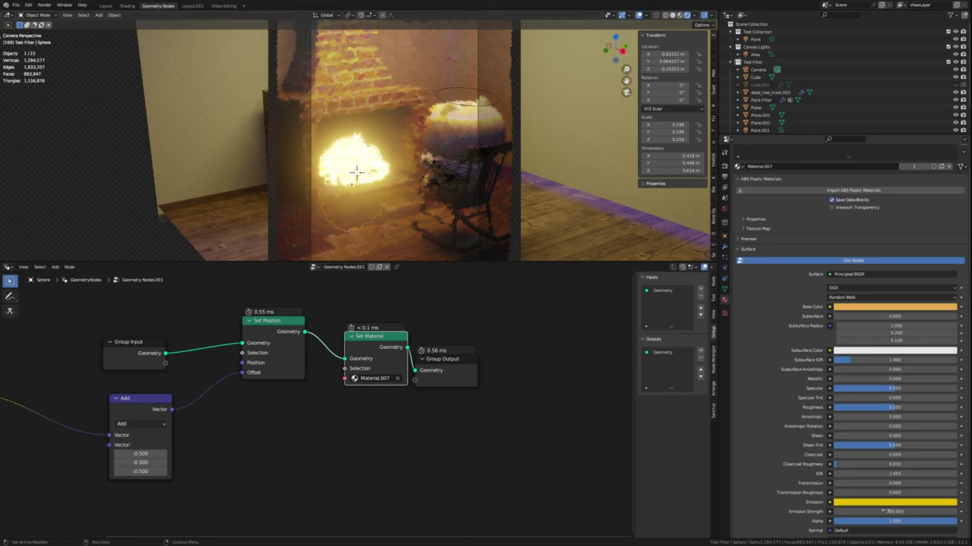
left_click(942, 418)
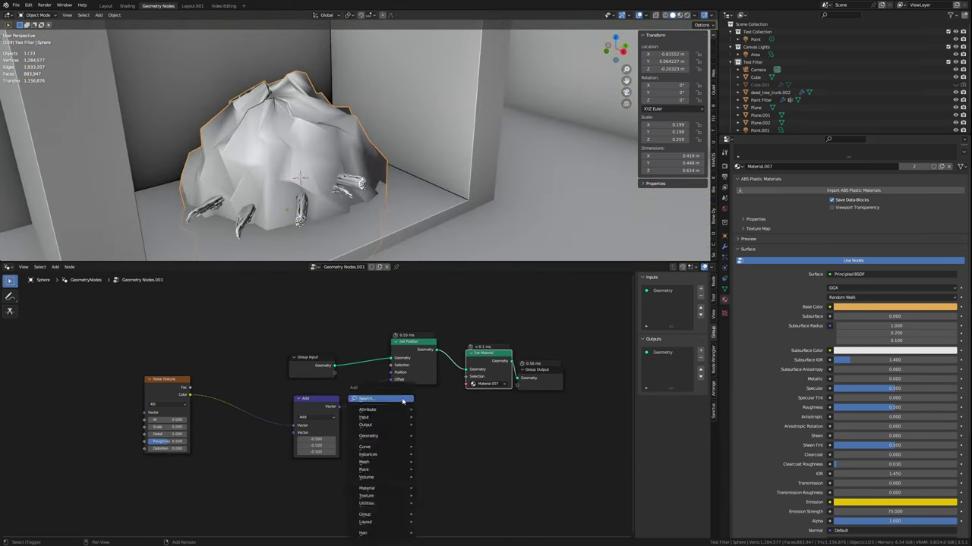
Step: Add Join Geometry and instance Grid planes on the points, aligned to the Normal via Align Euler to Vector
key("shift+a")
type("jo")
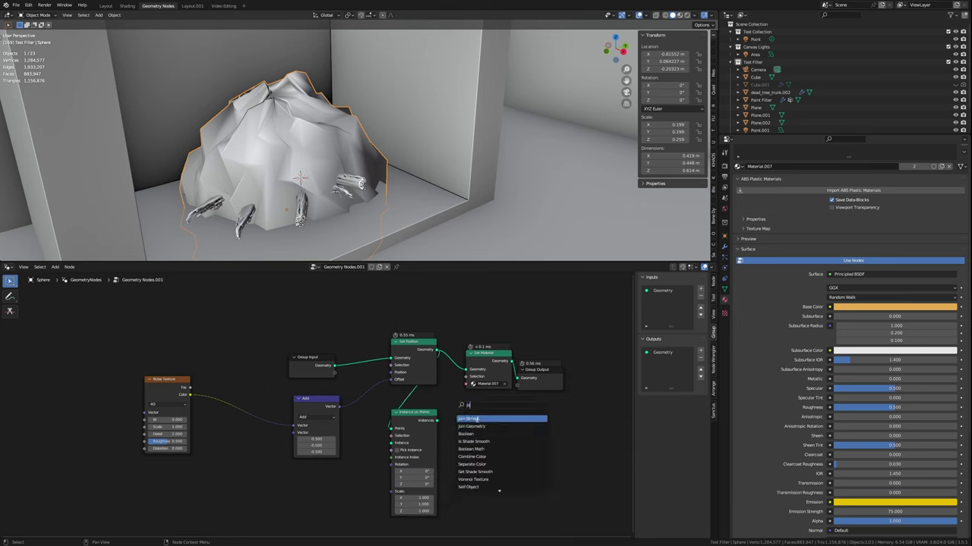
left_click_drag(437, 422, 403, 391)
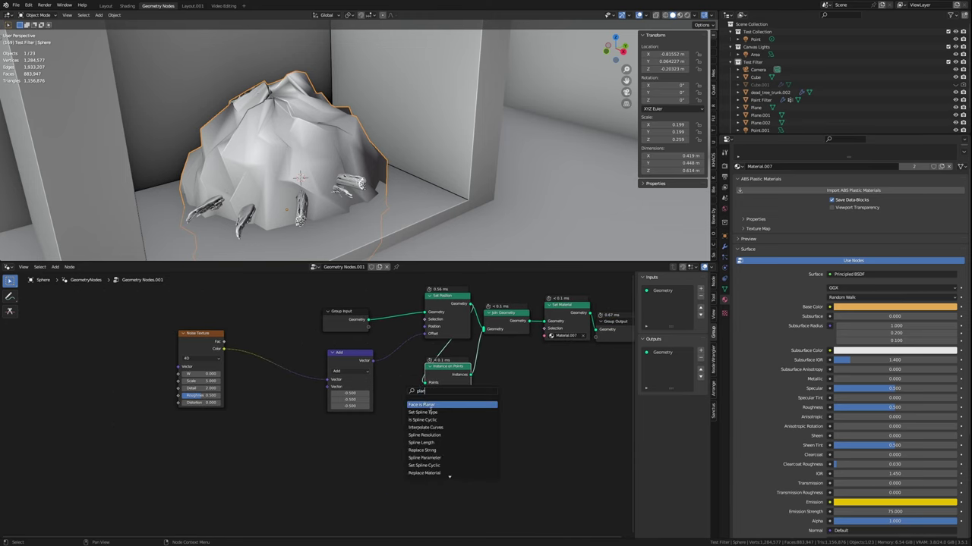
key("Return")
left_click_drag(424, 492, 424, 492)
key("Return")
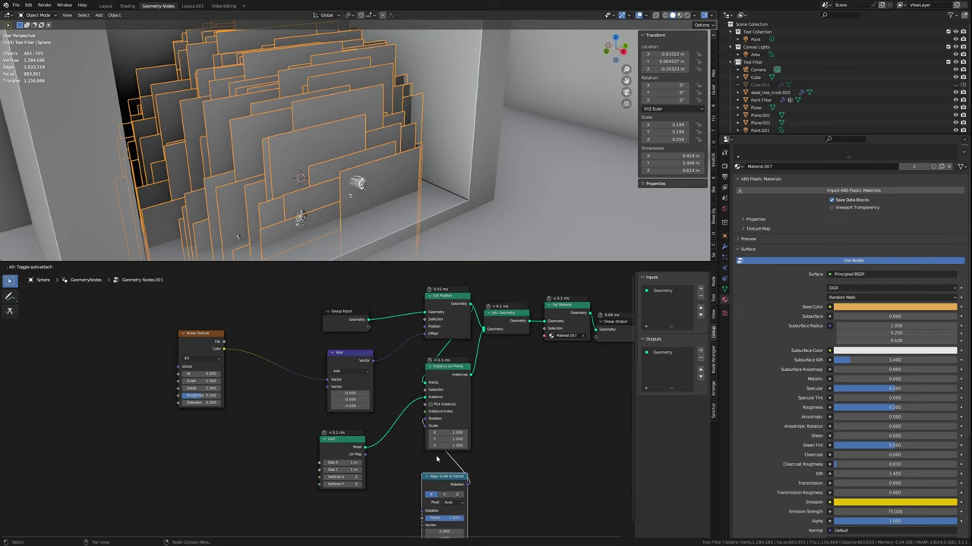
type("no")
key("Return")
mouse_move(447, 433)
left_mouse_down()
mouse_move(486, 433)
mouse_move(456, 433)
left_mouse_up()
Step: Randomise the instance scale between 0.25 and 0.5, save, view through the camera, and add a timeline
key("shift+a")
type("ran")
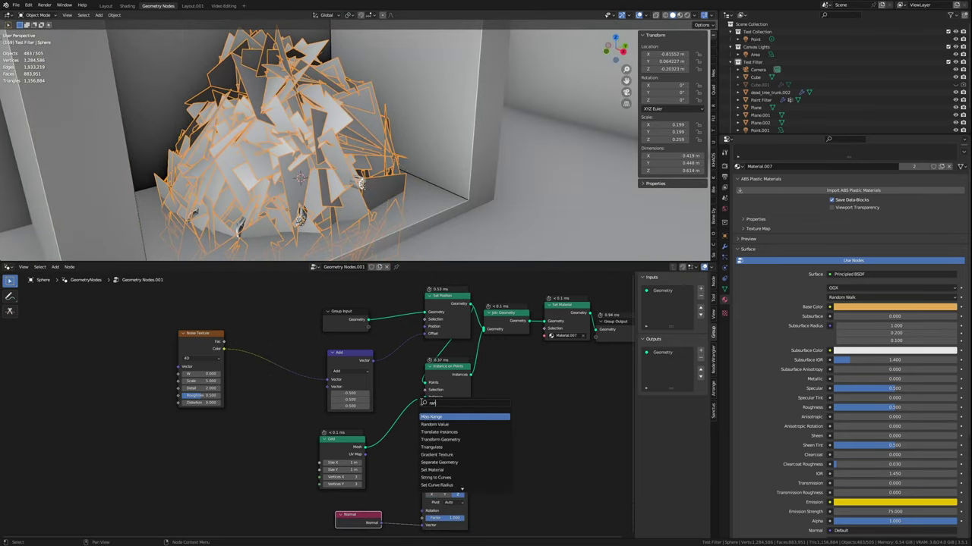
left_click_drag(260, 455, 425, 426)
double_click(234, 471)
type("0.25")
key("ctrl+s")
left_click(687, 15)
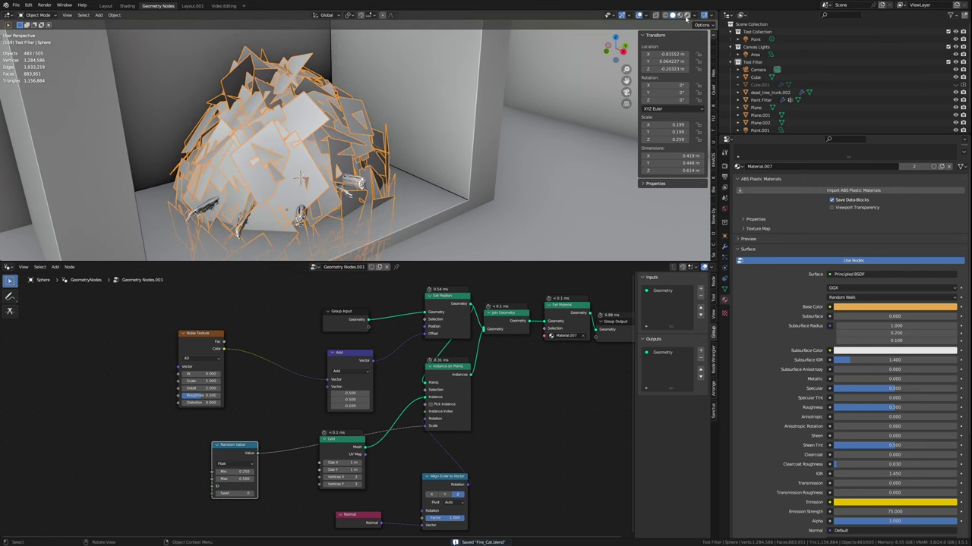
key("KP_0")
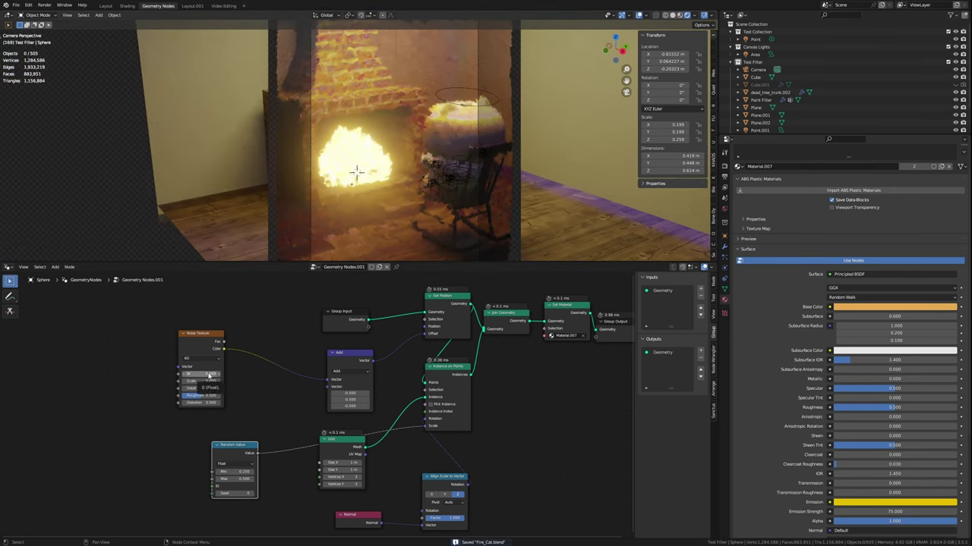
left_click_drag(2, 258, 8, 216)
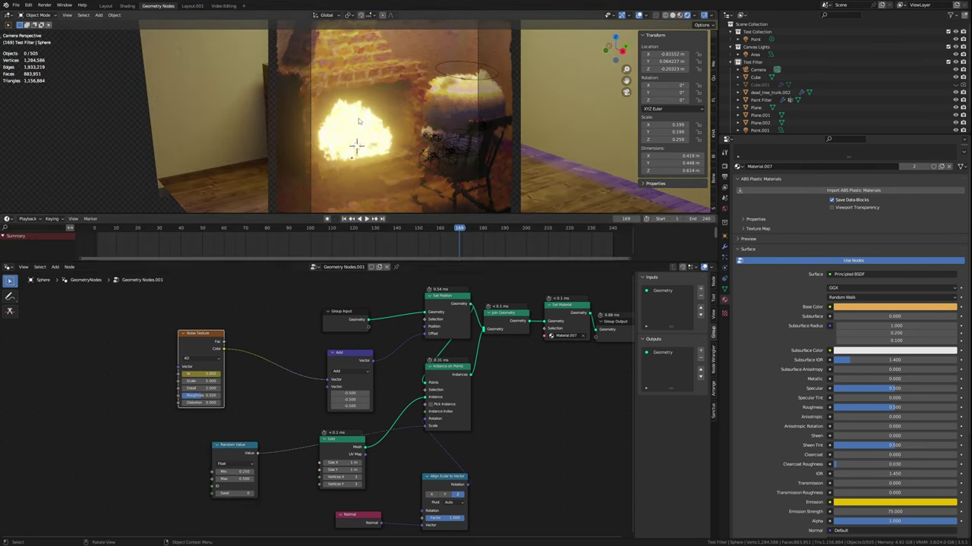
Step: Set the interpolation for the fire sphere's noise W keyframes in the timeline
left_click(359, 122)
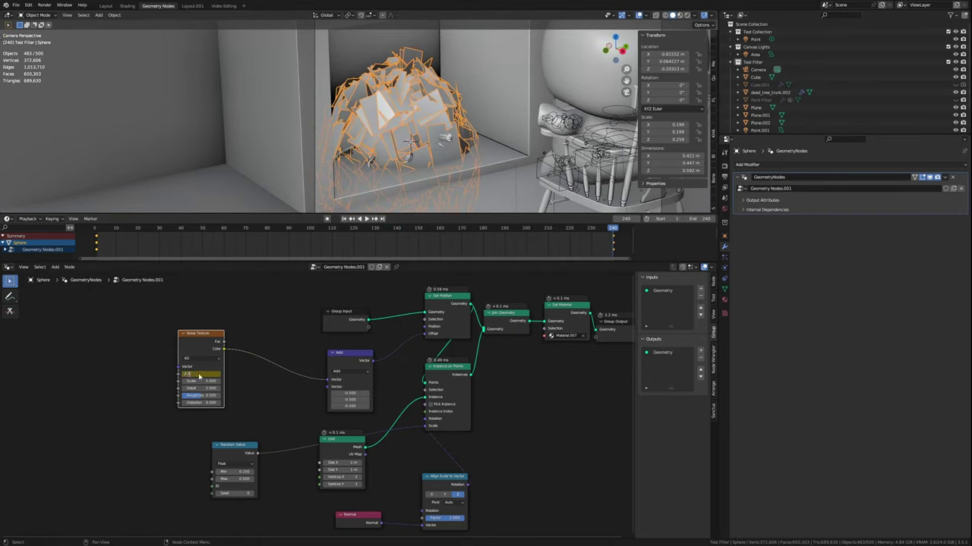
key("t")
left_click(220, 245)
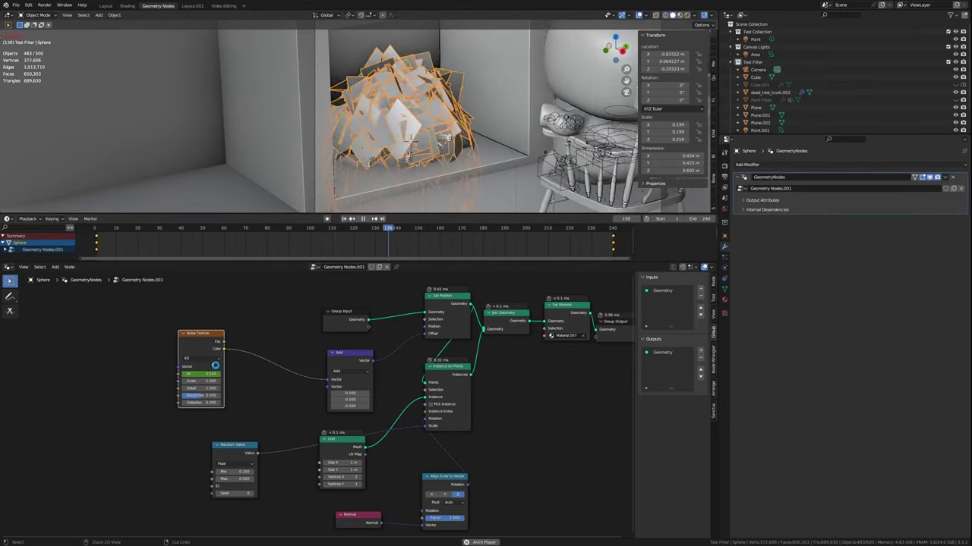
left_click(761, 100)
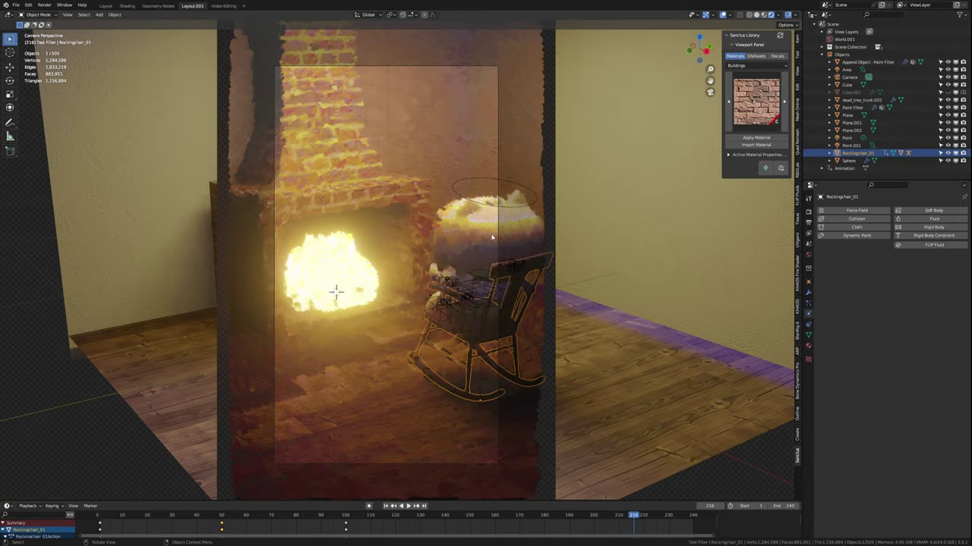
Step: Set the Paint Filter to Detail Level 5, Max Stroke Scale 10 and Bump Strength 1, then save
key("Return")
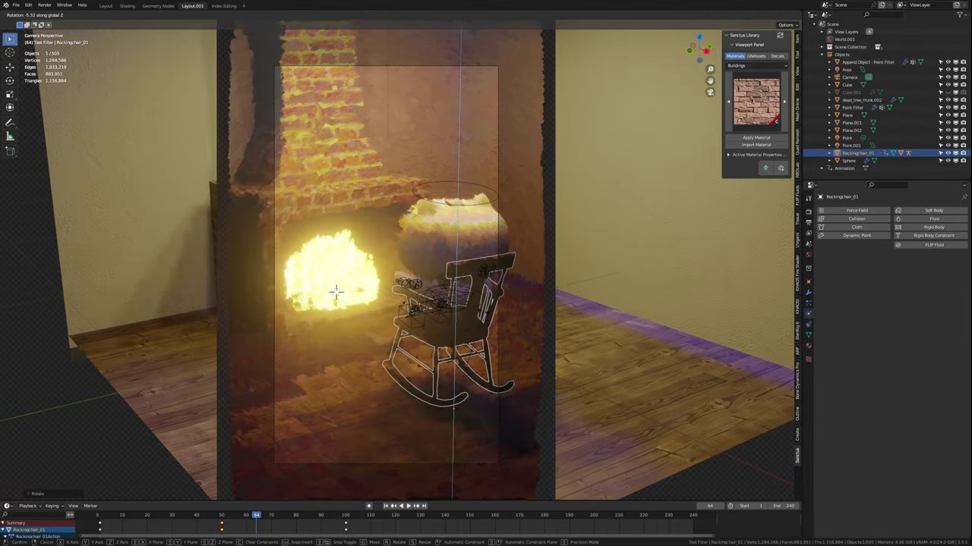
left_click(852, 107)
left_click(808, 292)
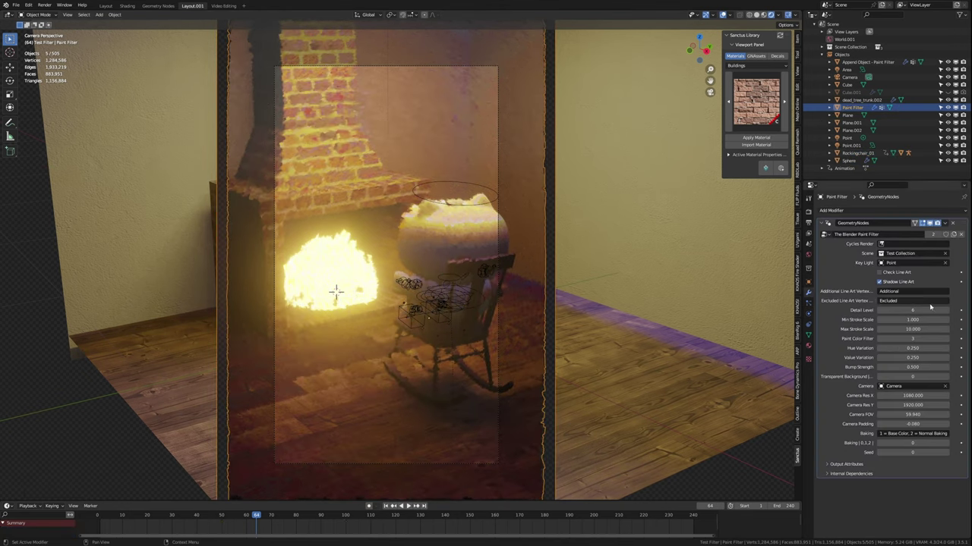
key("Return")
key("Return")
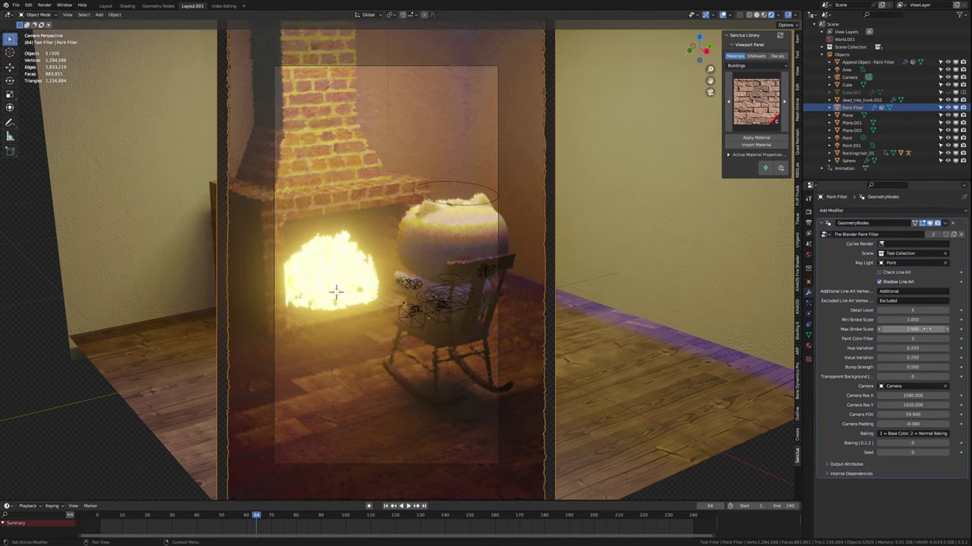
left_click_drag(884, 329, 927, 329)
key("ctrl+z")
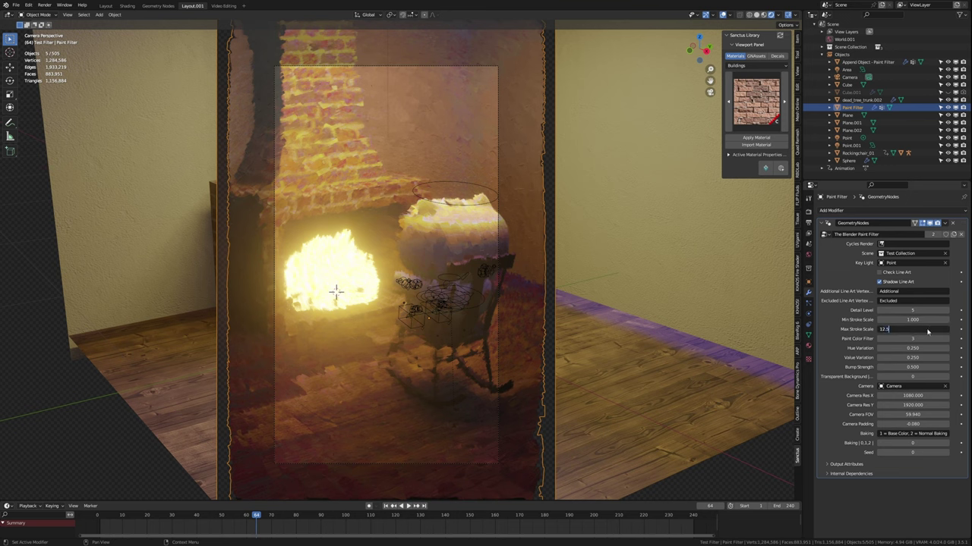
key("Return")
key("ctrl+s")
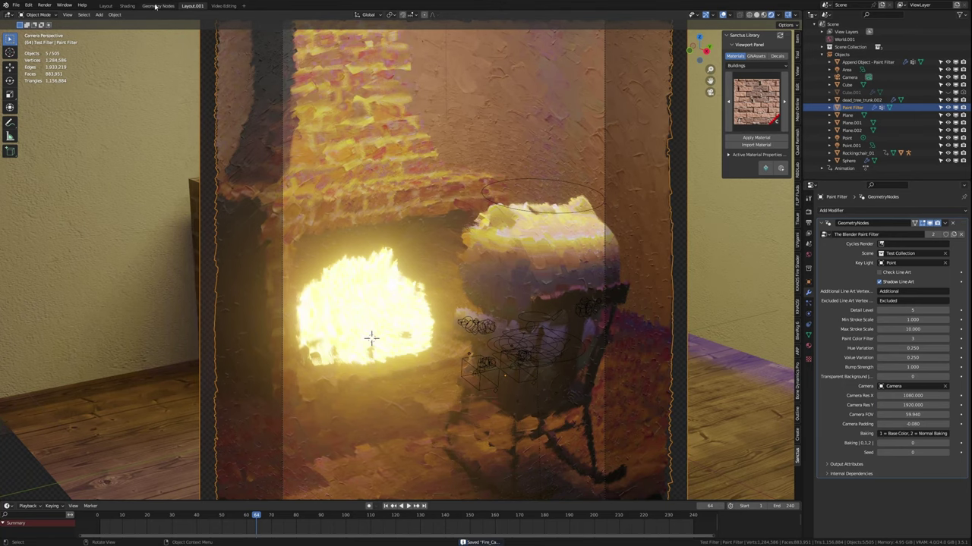
Step: Hide the Paint Filter, add an Empty to the scene, and turn off snapping
key("h")
key("shift+a")
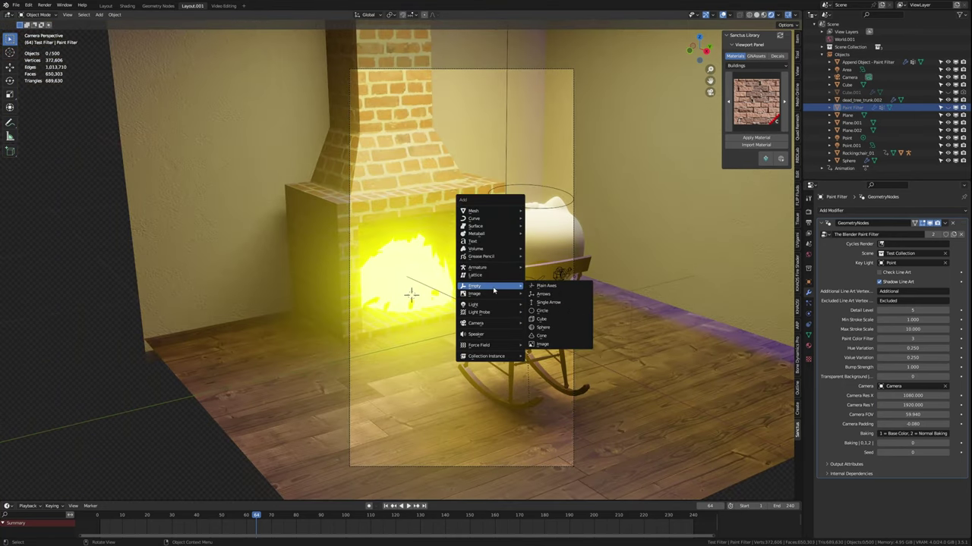
left_click(550, 285)
left_click(403, 15)
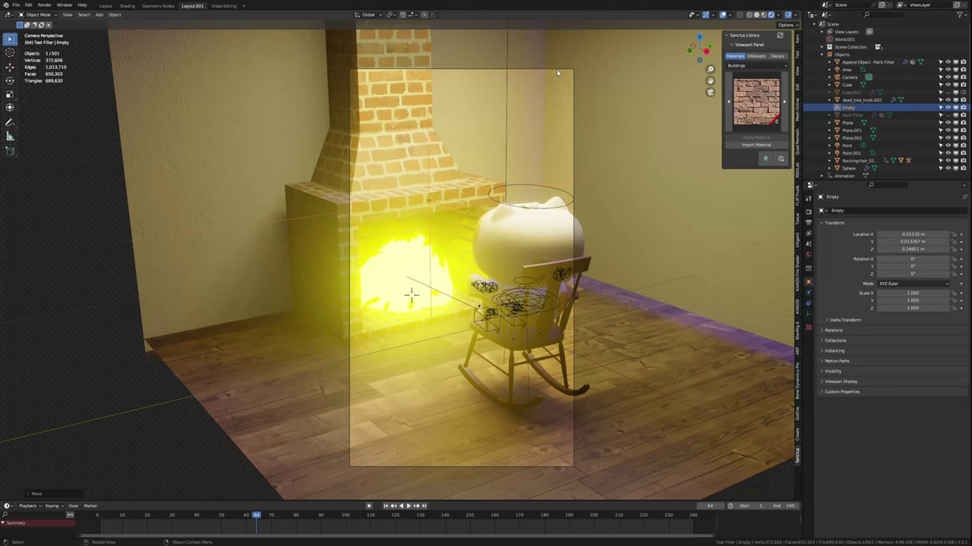
Step: Focus the camera's depth of field on the Empty, show the Paint Filter again, then disable depth of field
left_click(808, 314)
left_click(827, 307)
left_click(915, 318)
left_click(900, 342)
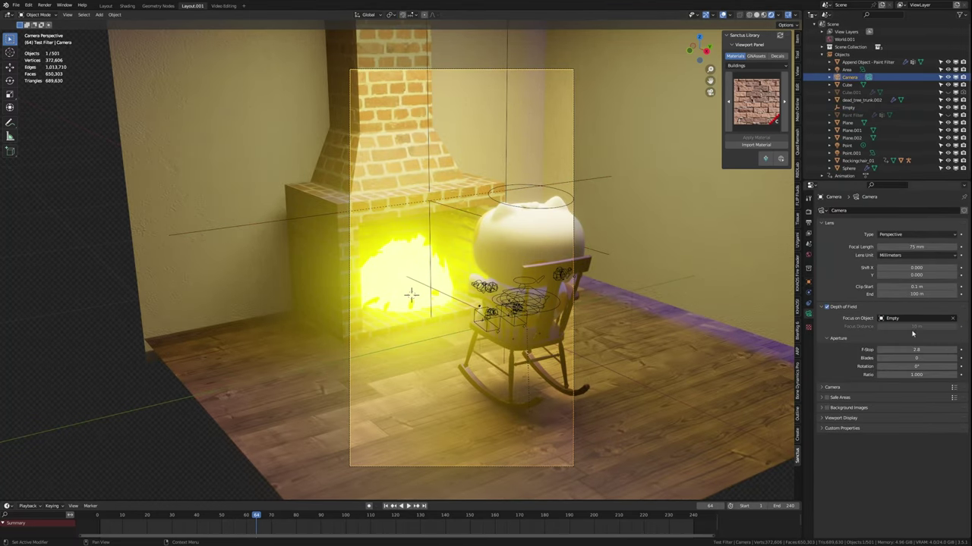
left_click(947, 115)
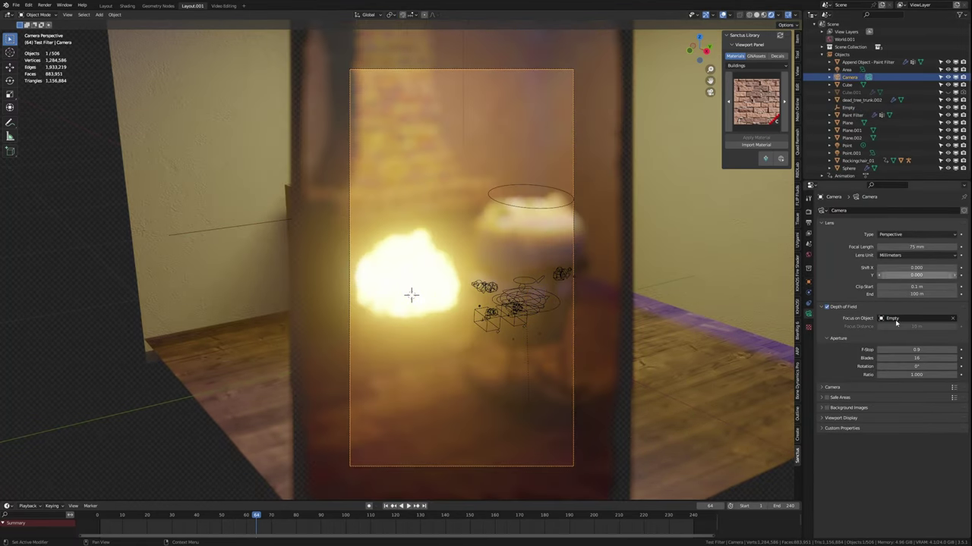
left_click(826, 306)
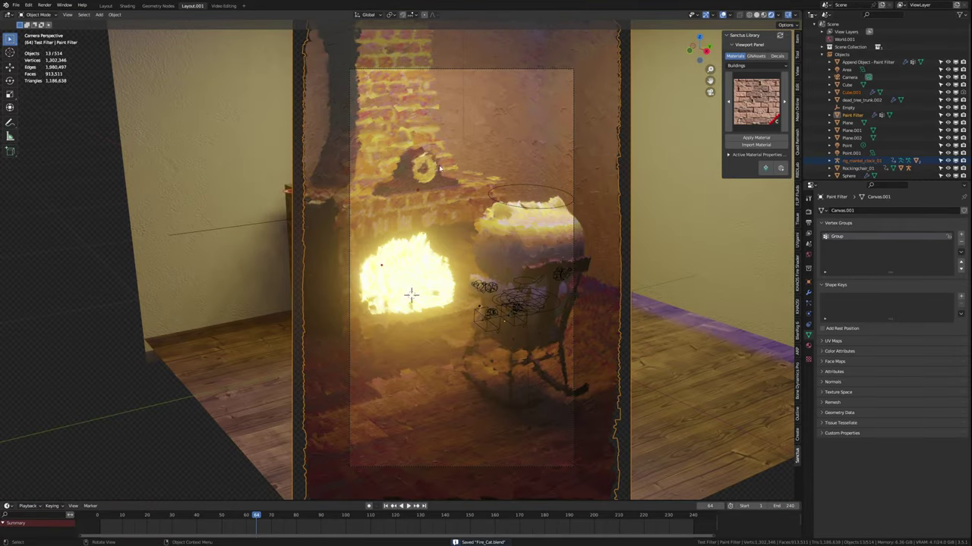
Step: Frame the mantel clock and its rig close up, return to camera view, and adjust the Paint Filter's Detail Level
left_click(439, 168)
key("KP_Decimal")
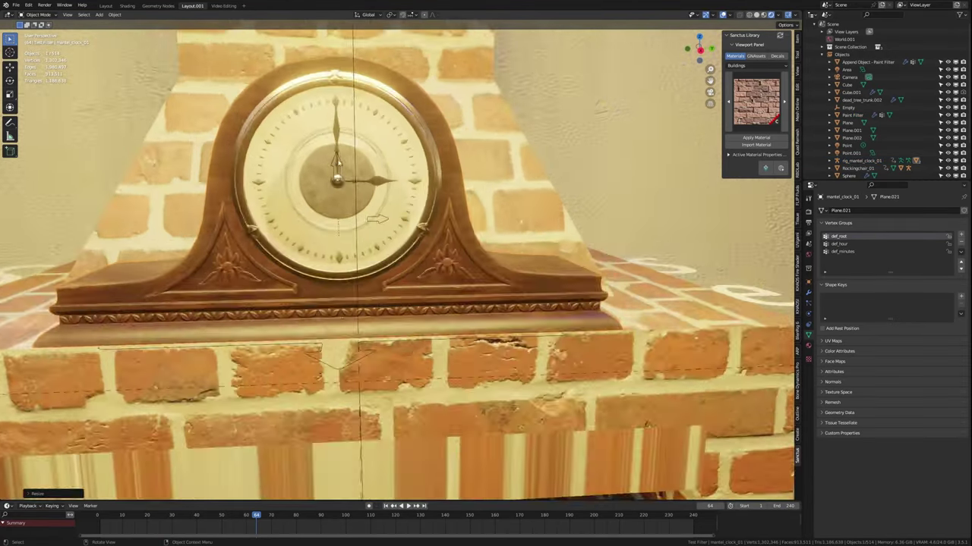
left_click(337, 161)
scroll(339, 161, "up", 2)
key("ctrl+Tab")
key("KP_0")
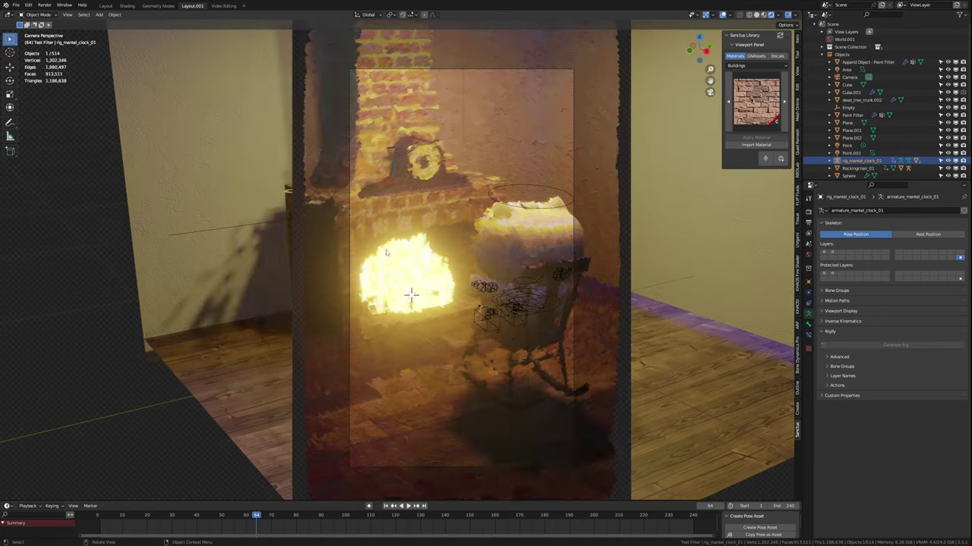
left_click(411, 294)
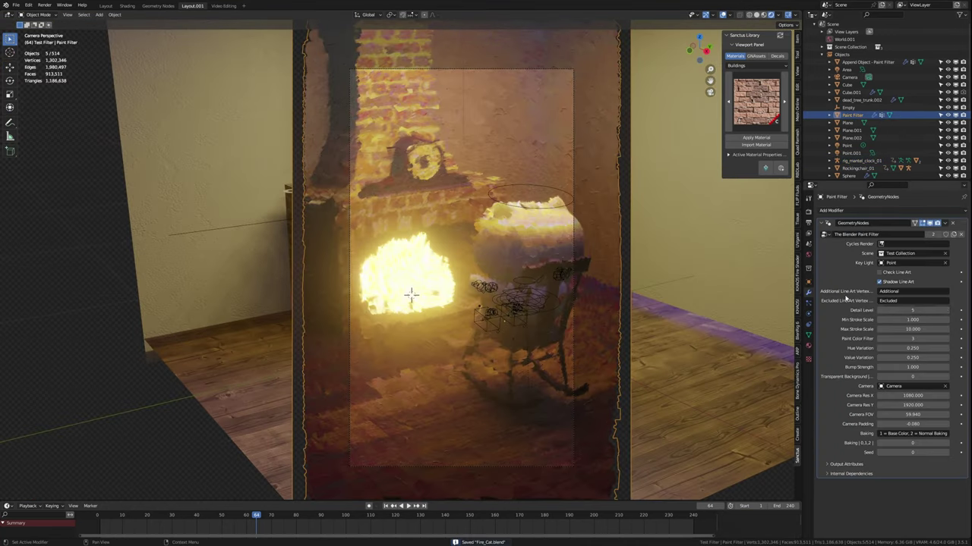
left_click(946, 312)
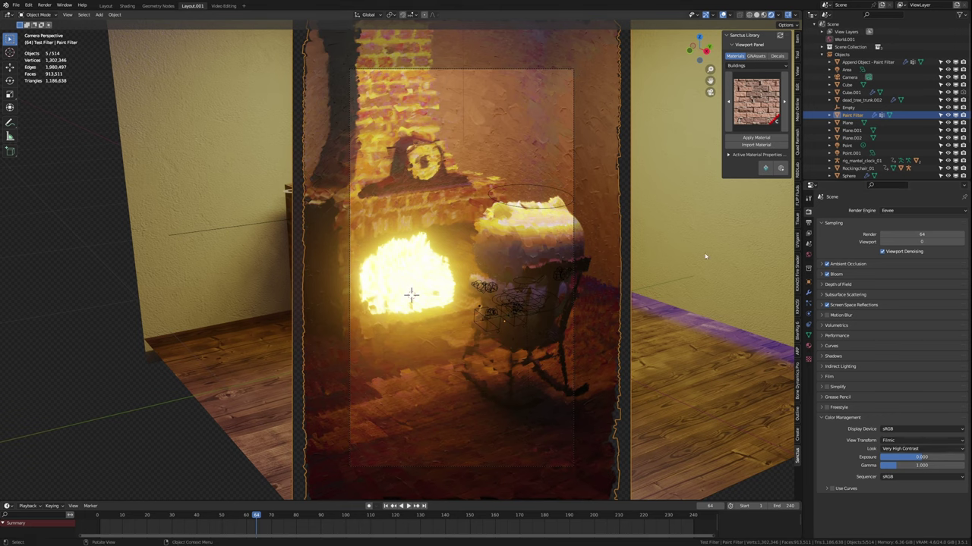
Step: Point the render output to a new Rendered_Images folder and set the file format to JPEG
left_click(807, 221)
left_click(961, 362)
left_click(425, 182)
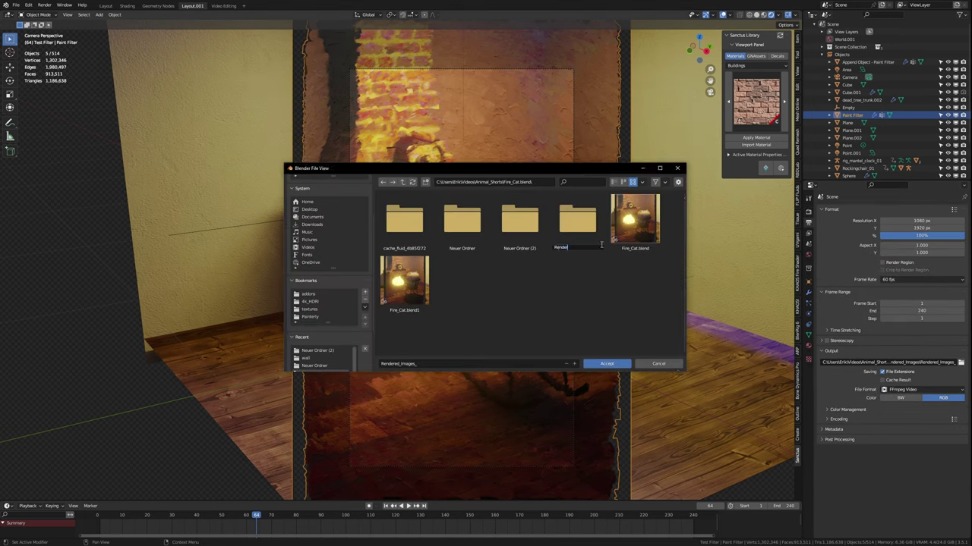
key("Return")
left_click(921, 389)
left_click(835, 416)
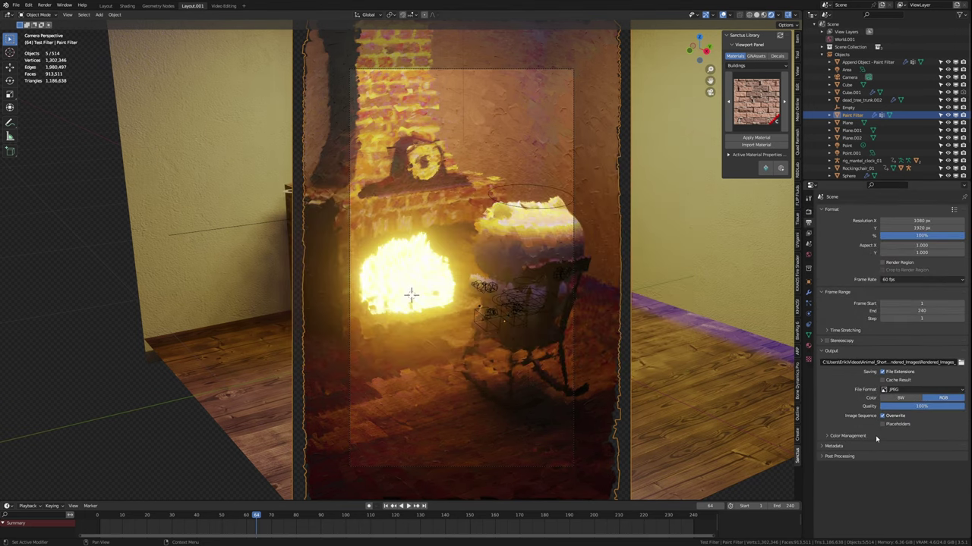